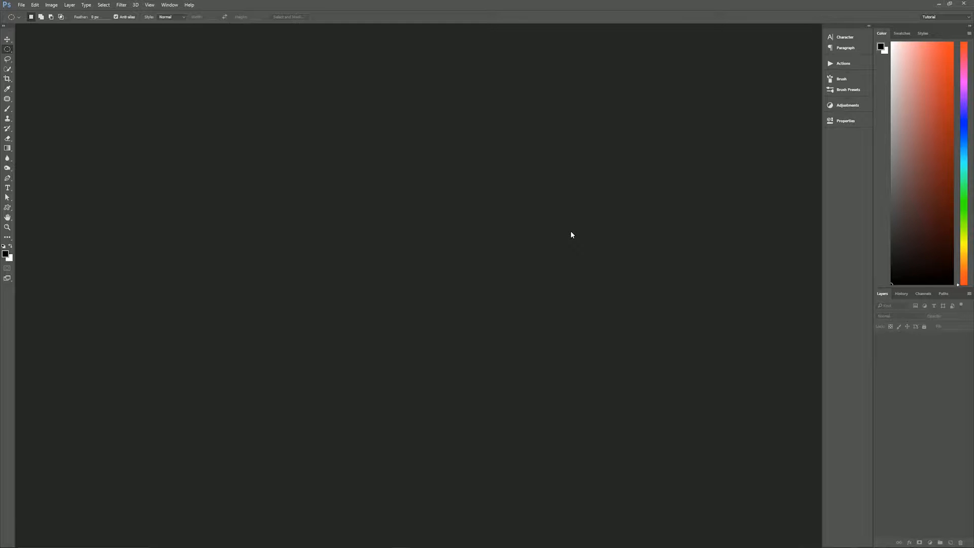
- Create a 3840 x 2160 px document named "Old Grunge Text" at 150 pixels/inch in RGB with a white background
key("ctrl+n")
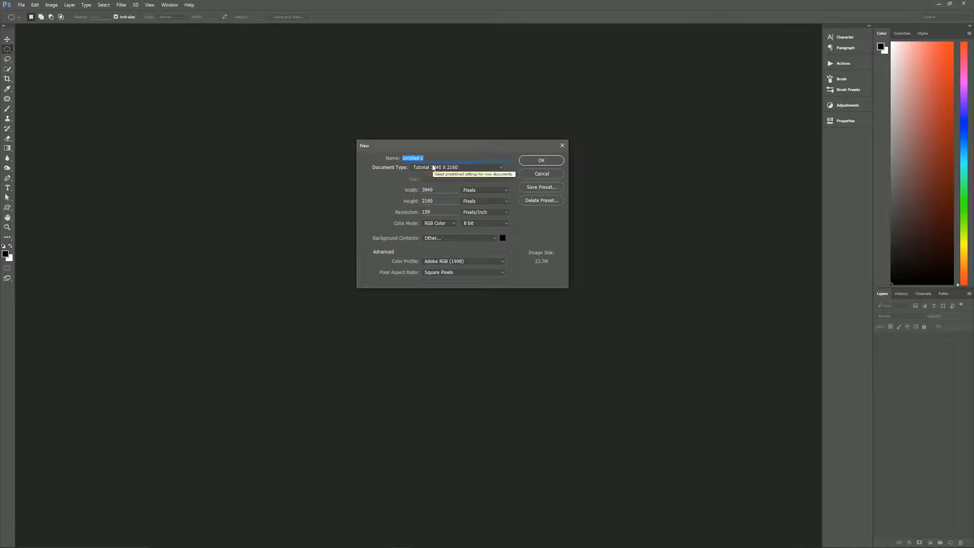
type("Old Grun")
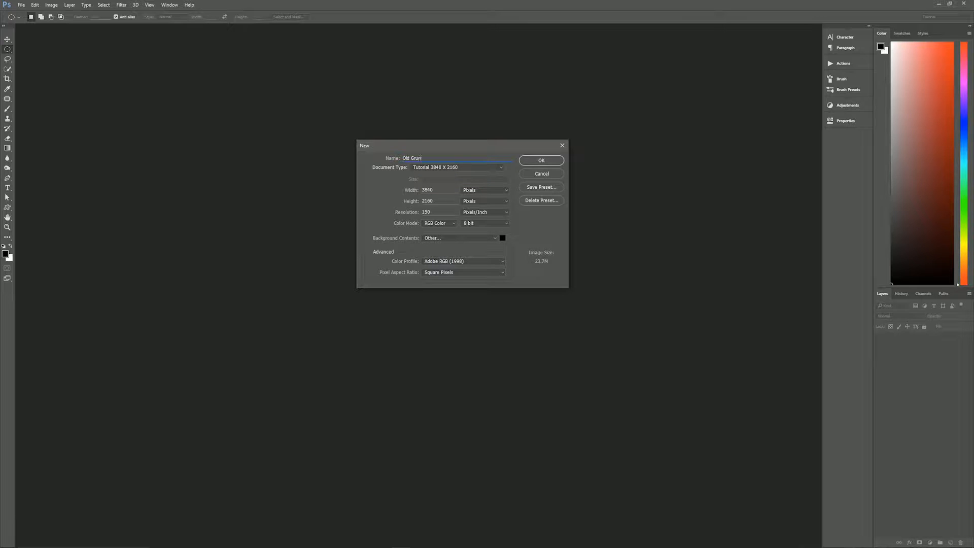
type("ge Text")
left_click(446, 201)
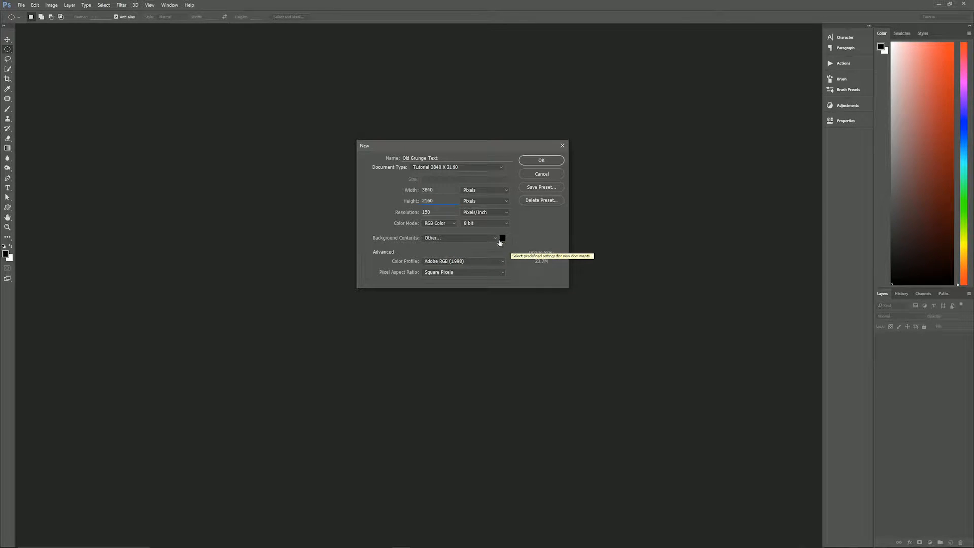
left_click(480, 238)
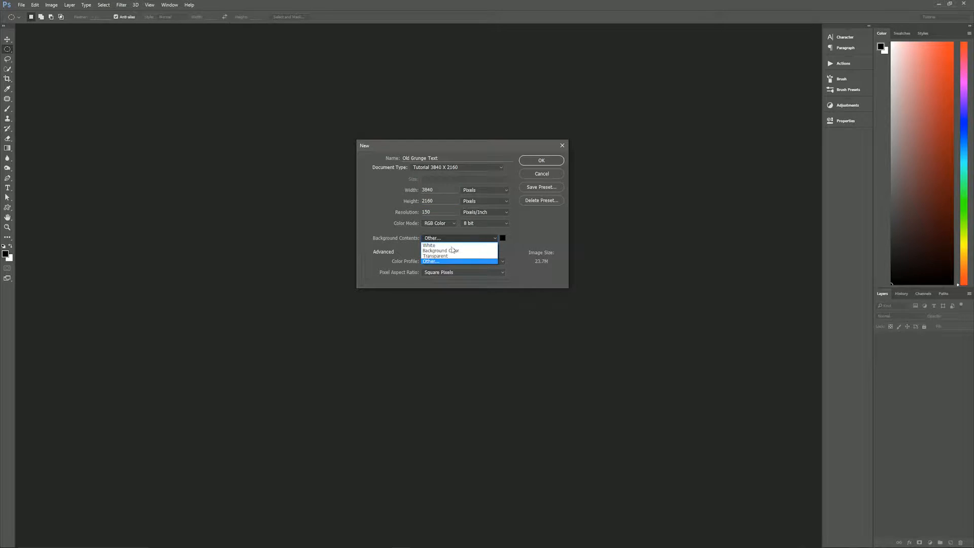
left_click(452, 245)
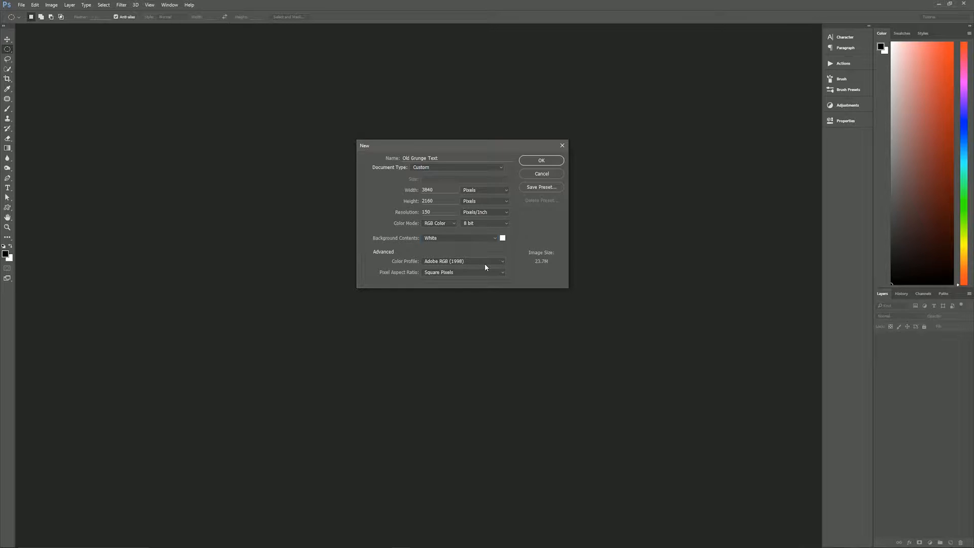
left_click(541, 160)
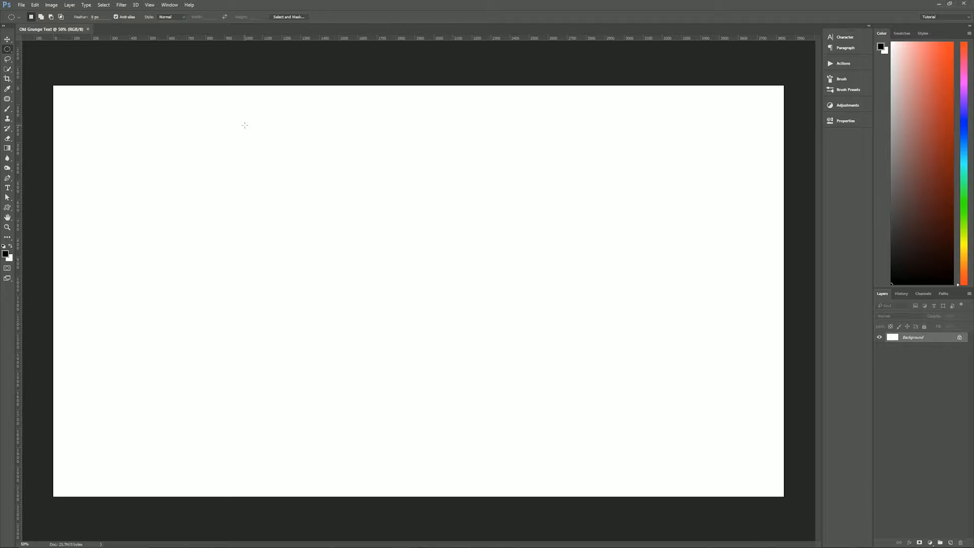
- Add the text "PIXEL MAGIC" in black at 175 pt with Sharp anti-aliasing
key("t")
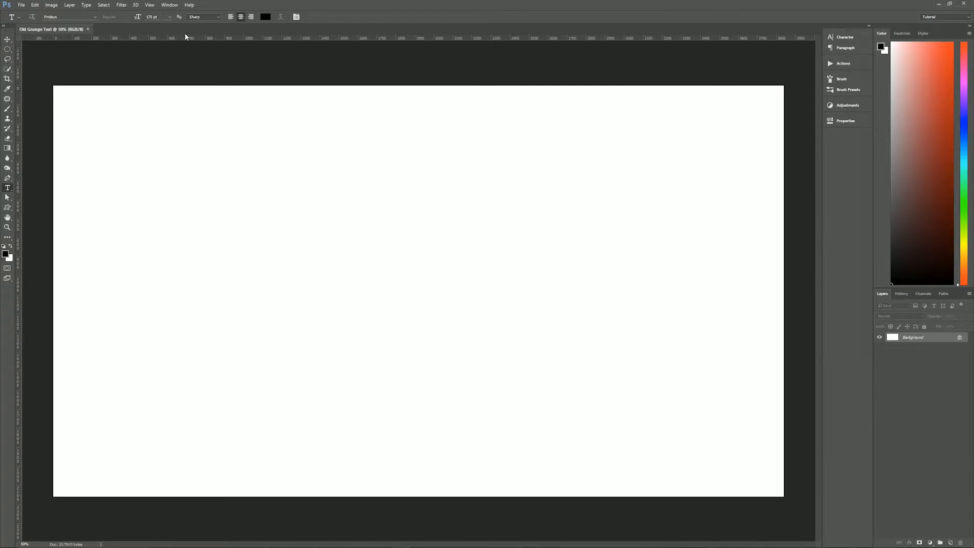
left_click(219, 17)
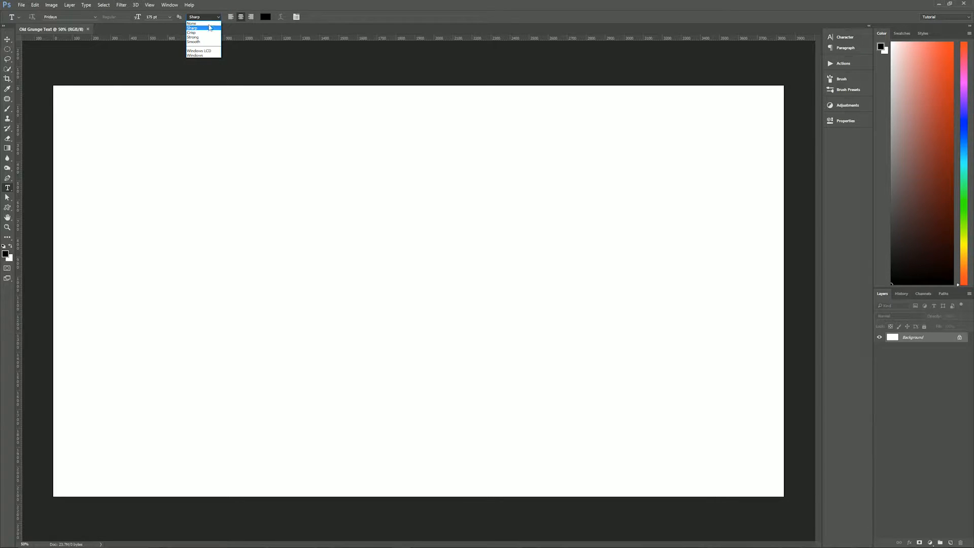
left_click(276, 30)
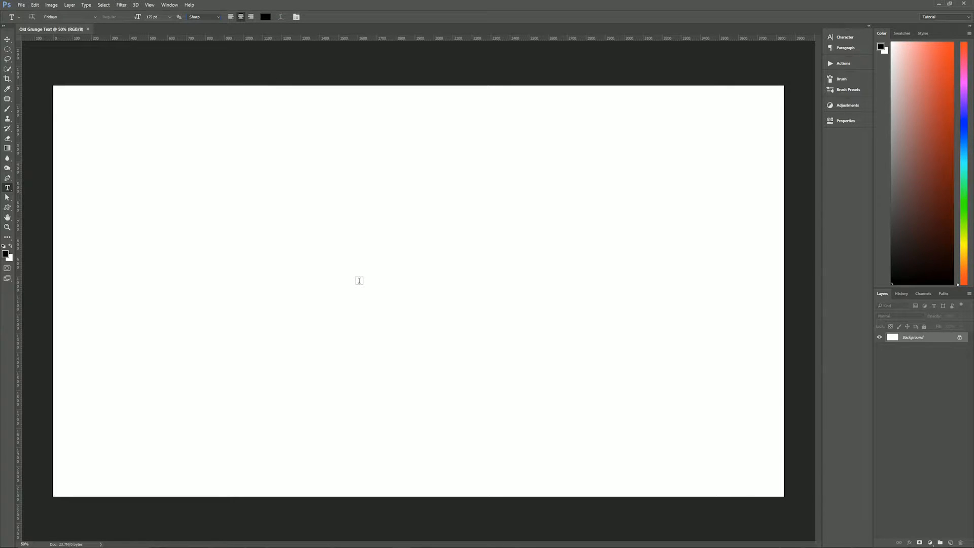
left_click(375, 282)
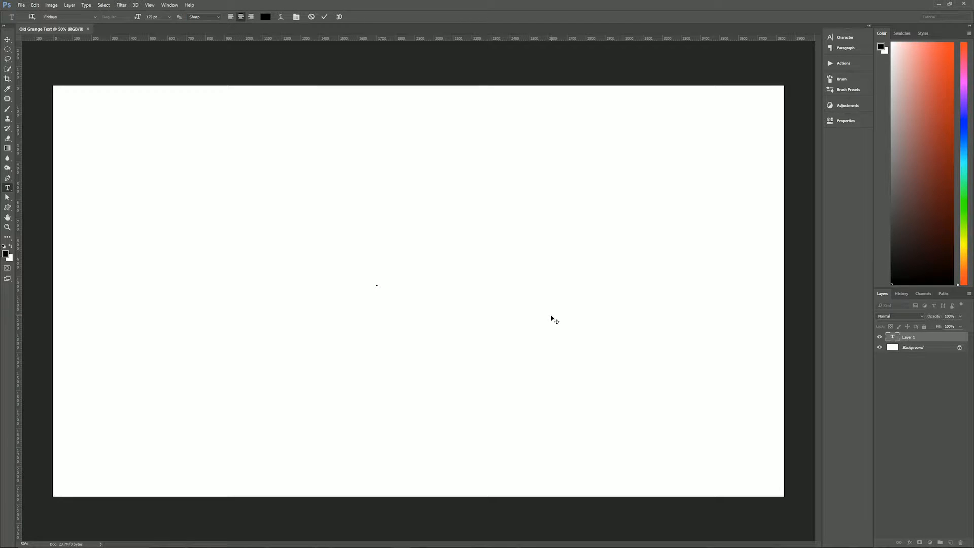
type("PIXEL")
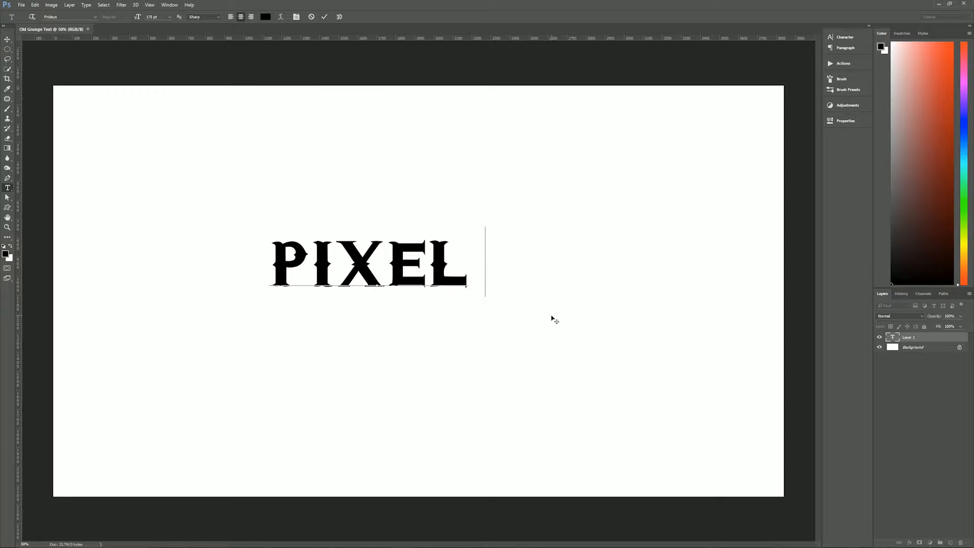
type(" MAGIC")
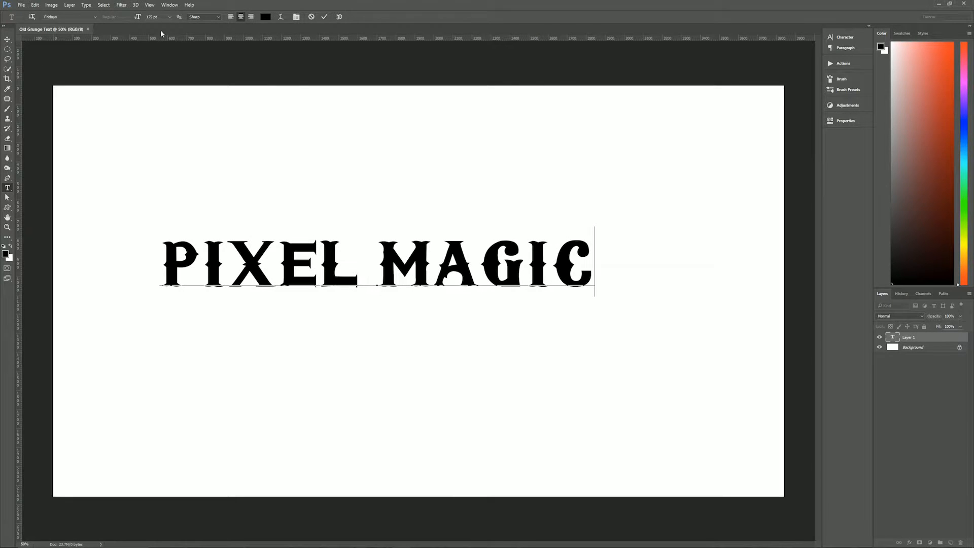
left_click(324, 17)
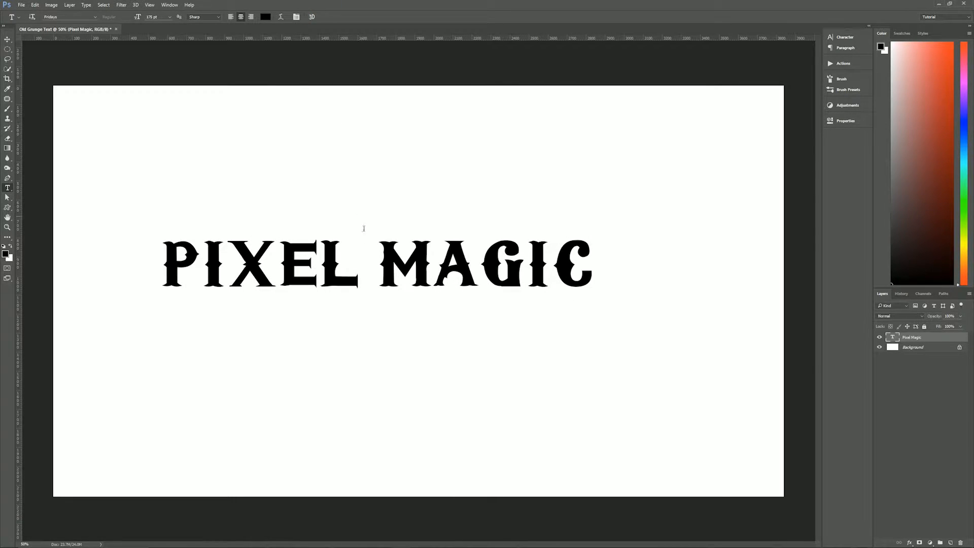
- Move the PIXEL MAGIC text to the centre of the canvas
left_click(7, 39)
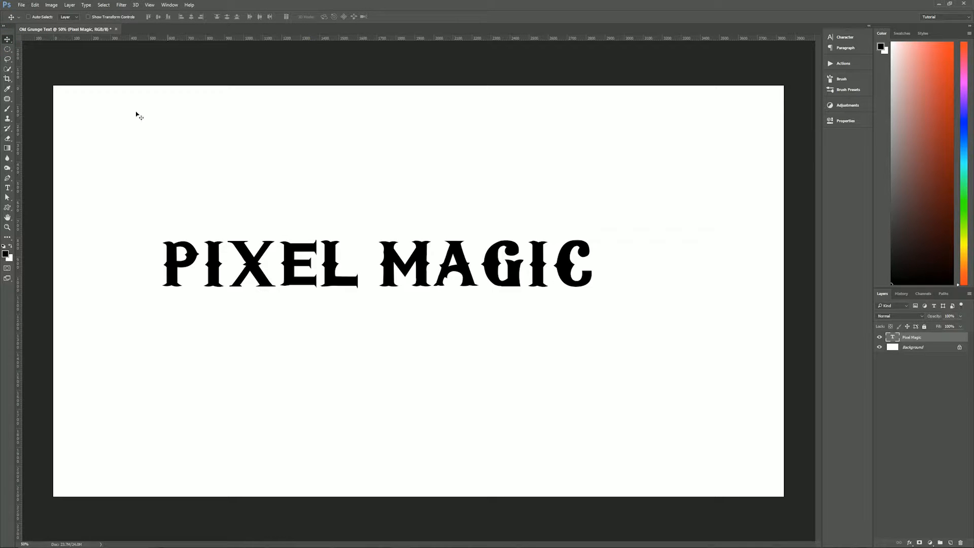
left_click(249, 263)
left_click_drag(249, 264, 293, 291)
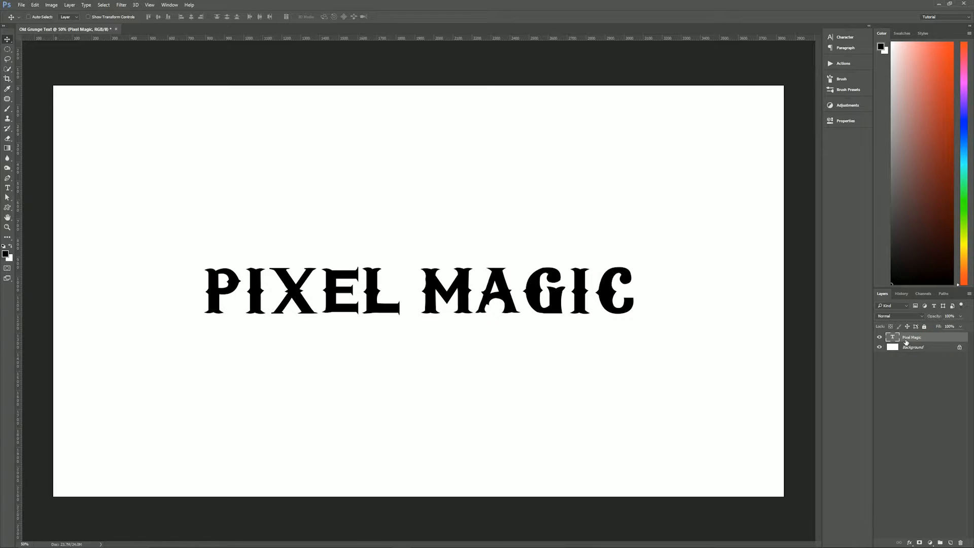
- Add a dark red (#49050e) 8 px Stroke layer style to the text, positioned at Center with 100% opacity
left_click(911, 542)
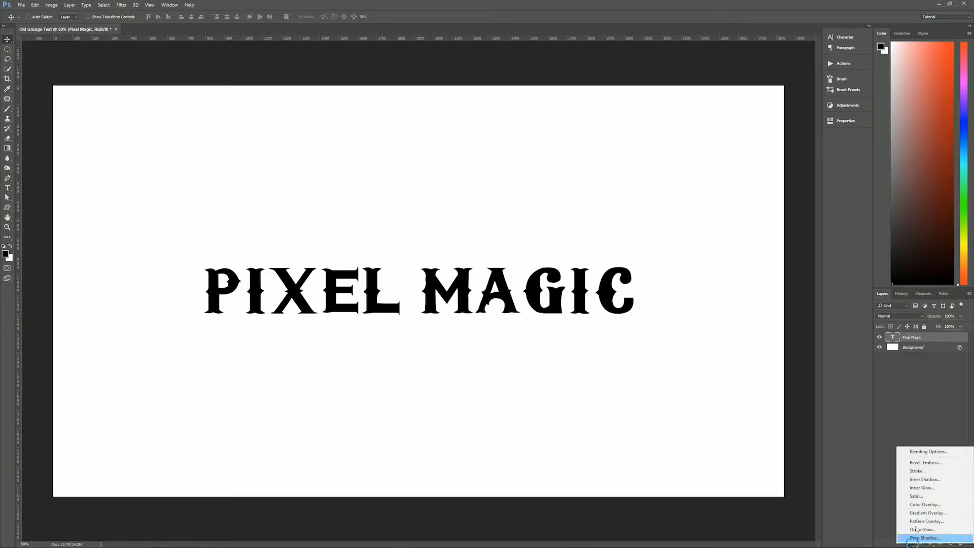
left_click(931, 471)
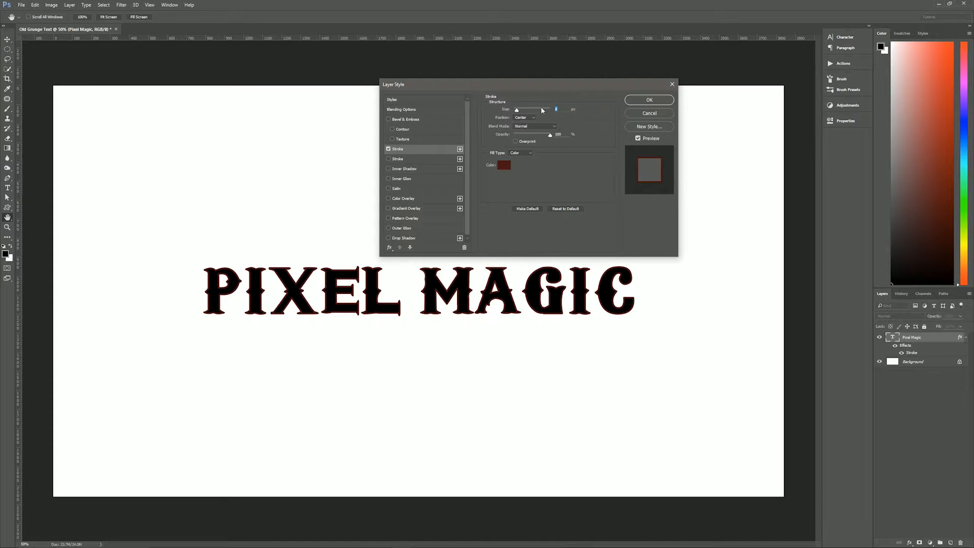
left_click_drag(522, 88, 546, 252)
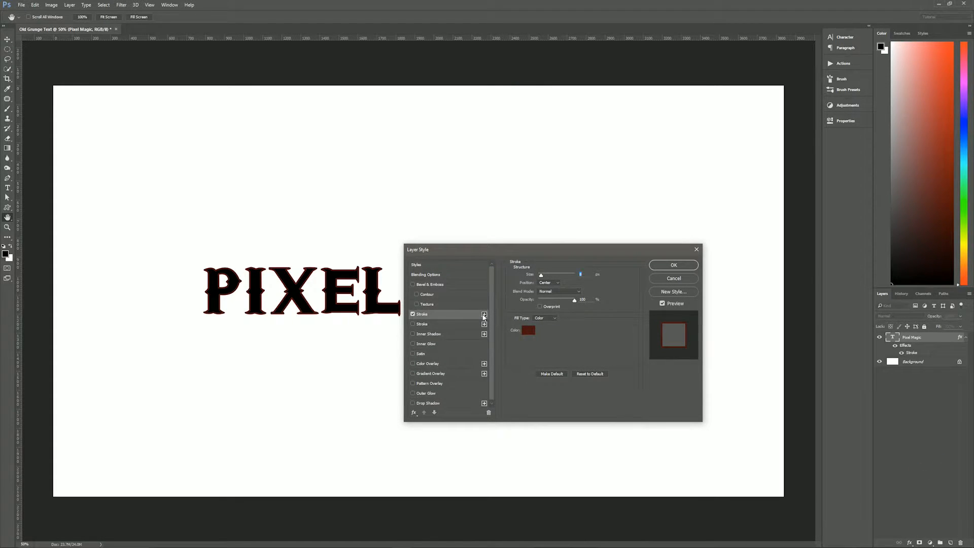
left_click(455, 315)
left_click_drag(579, 250, 644, 167)
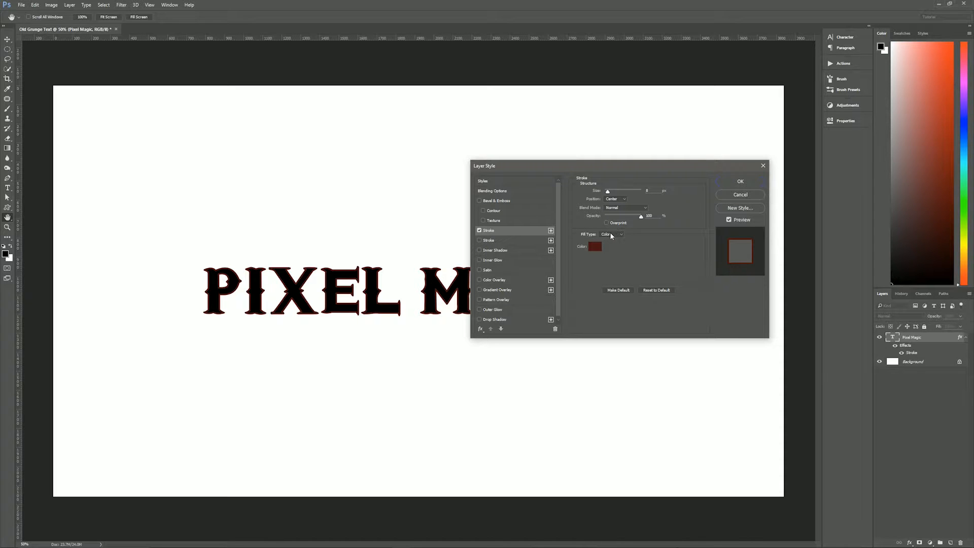
left_click(594, 246)
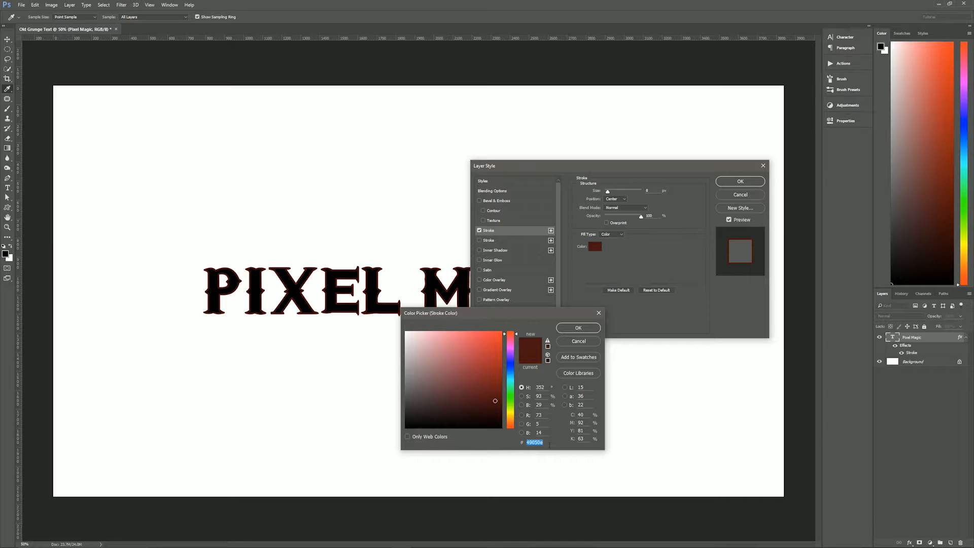
left_click(578, 328)
- Add a second Stroke to the text in gold (#af9350), positioned Outside with 100% opacity
left_click(492, 241)
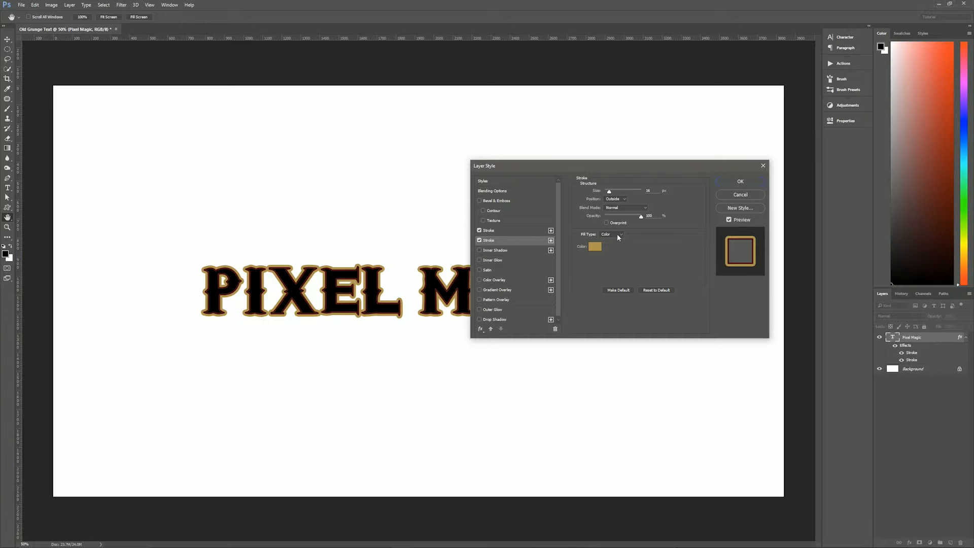
left_click(594, 246)
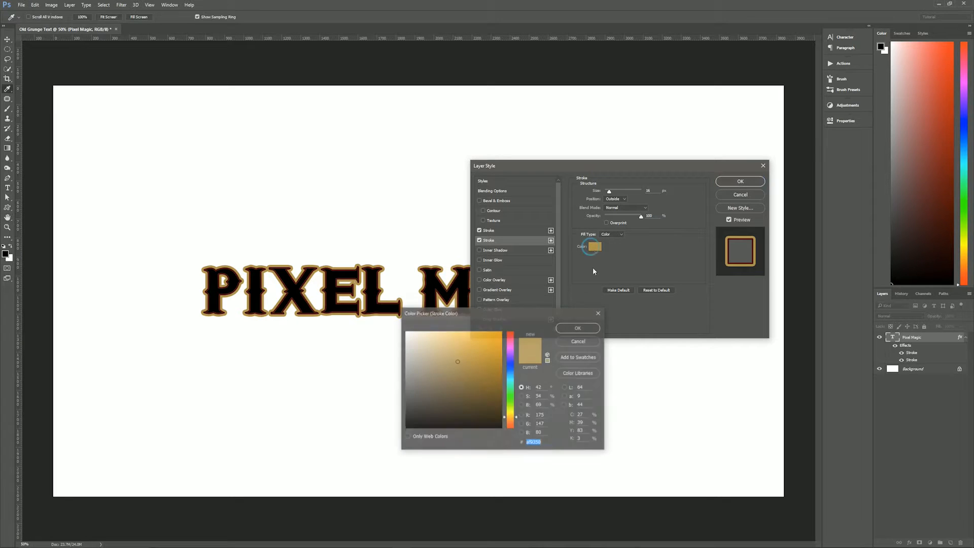
left_click(577, 329)
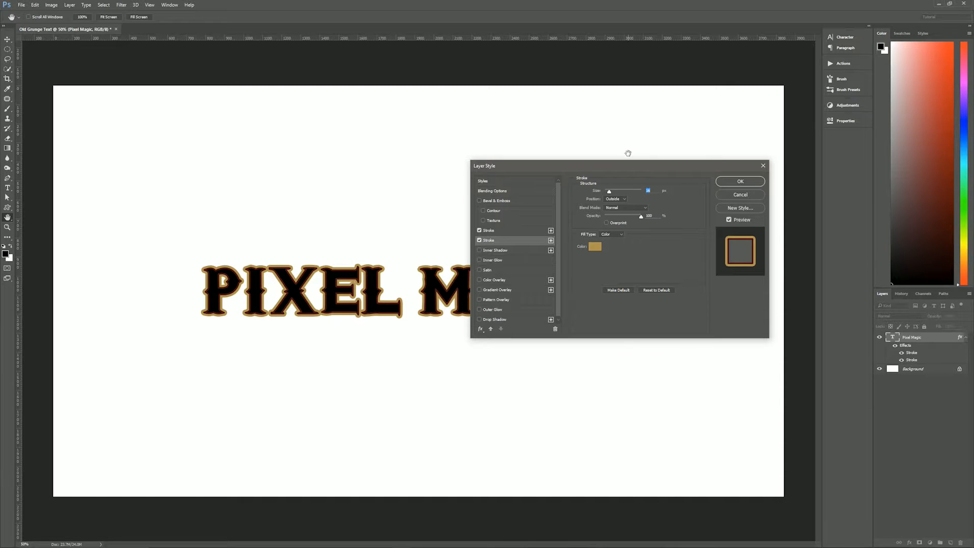
left_click_drag(627, 166, 643, 86)
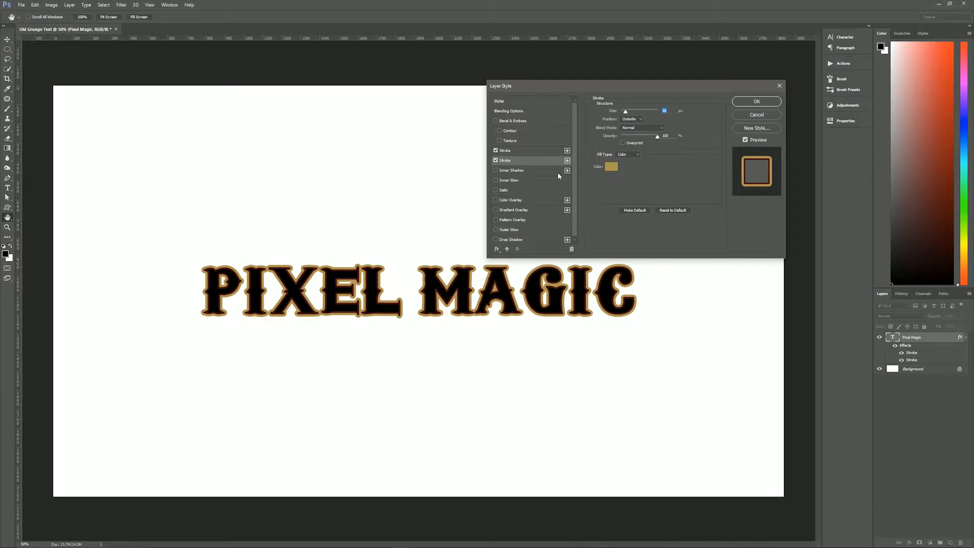
- Add an Inner Glow to the text in #8f3a3a with Normal blending, 100% opacity, Edge source and 100% choke
left_click(518, 179)
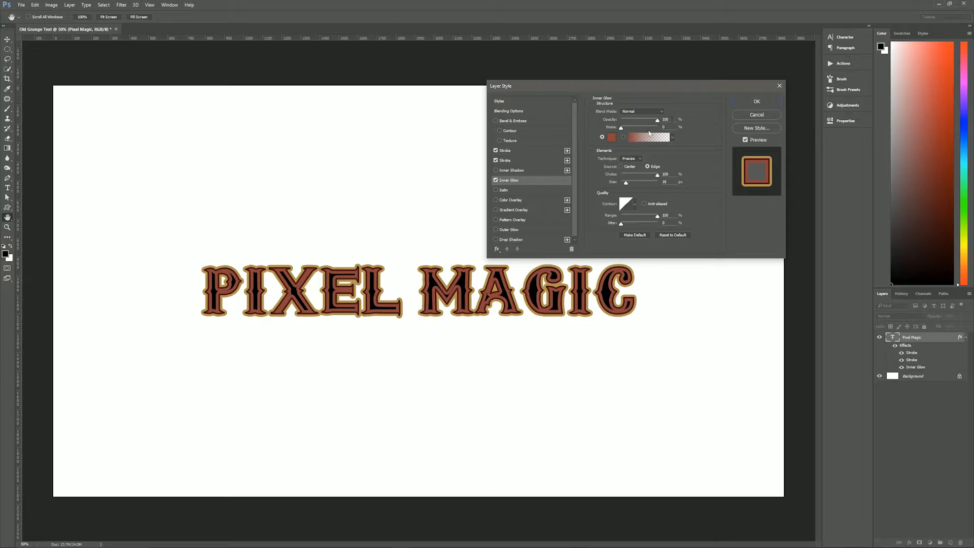
left_click(612, 137)
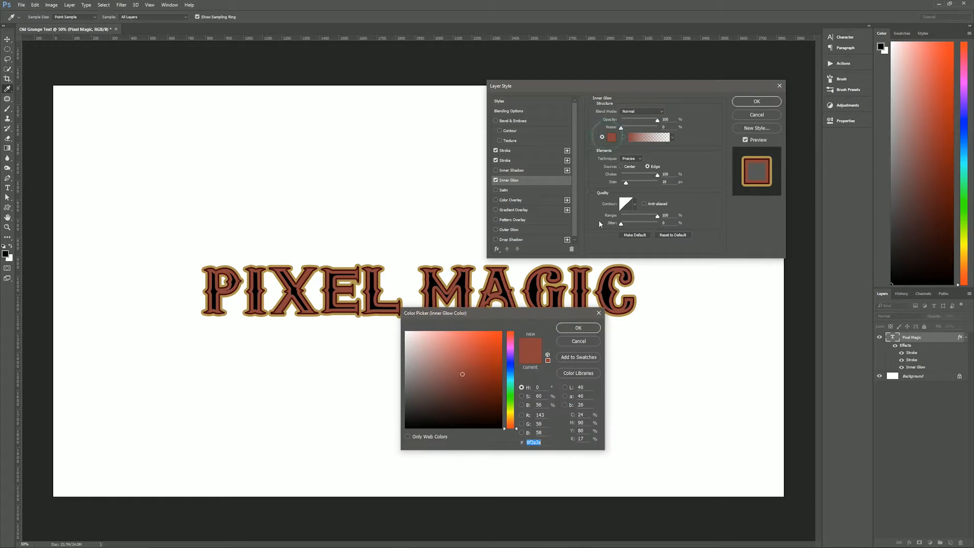
left_click(582, 328)
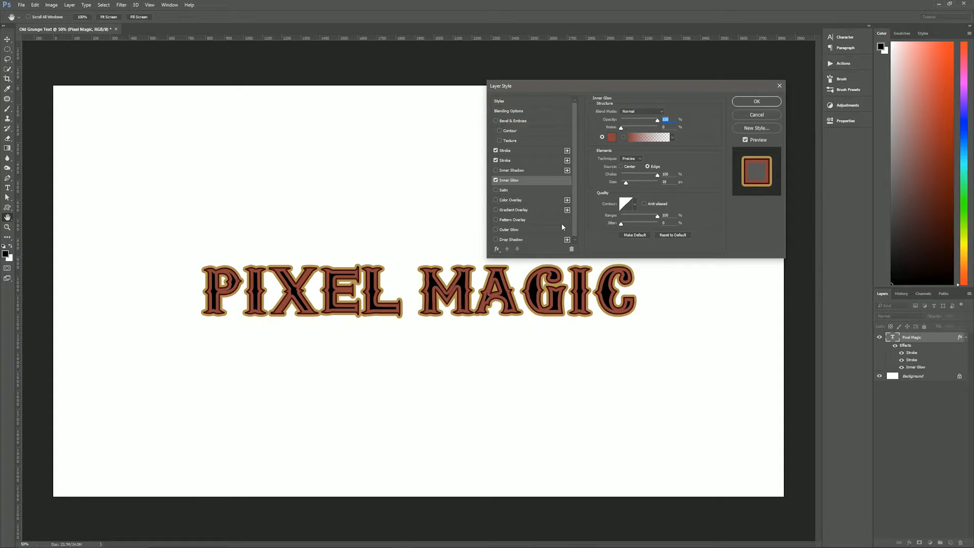
- Add a #5b0d0d Color Overlay and a white Drop Shadow with 27 px distance and 100% spread, and apply the layer style
left_click(525, 201)
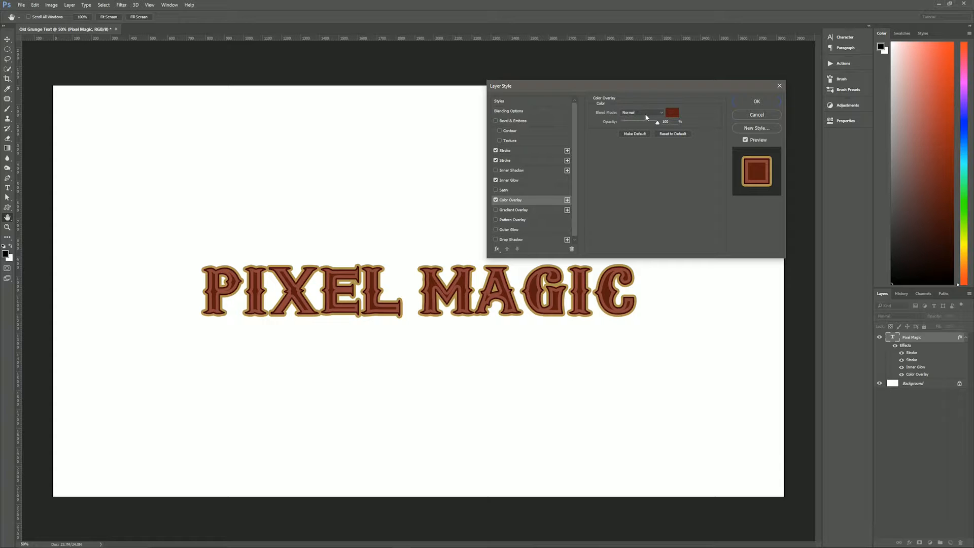
left_click(672, 112)
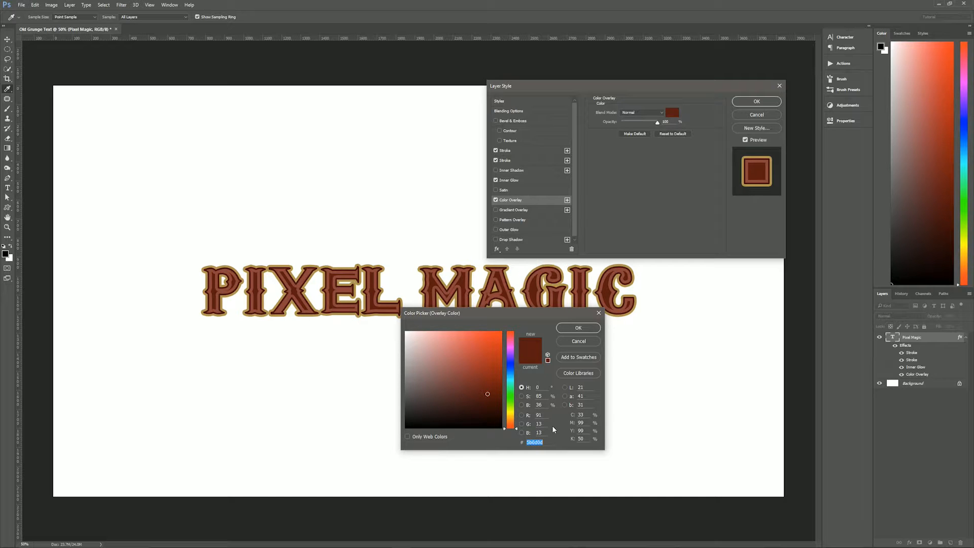
left_click(579, 328)
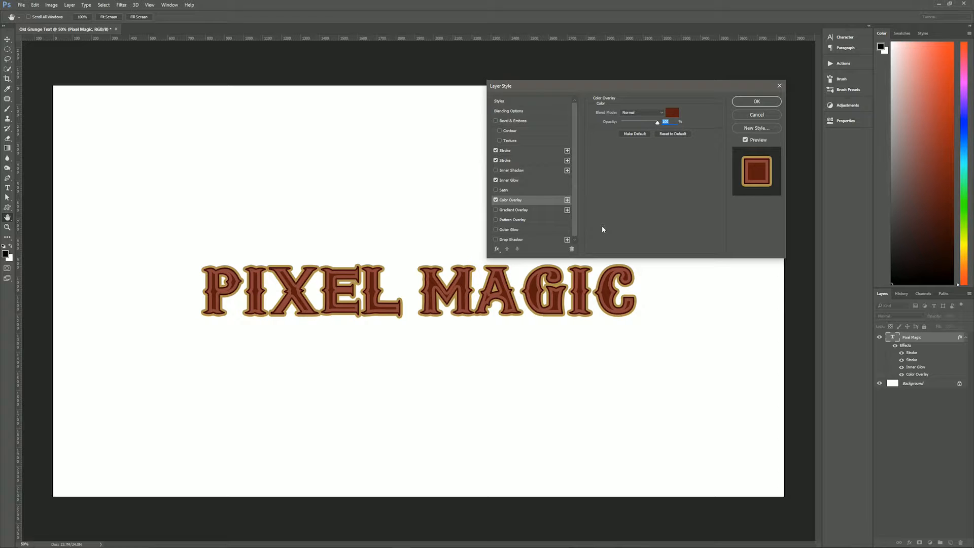
left_click(530, 240)
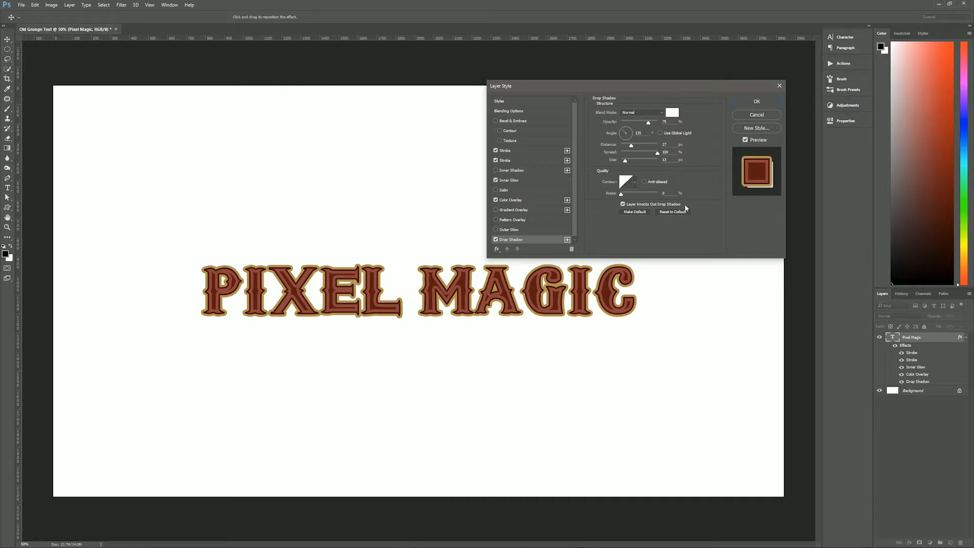
left_click(751, 102)
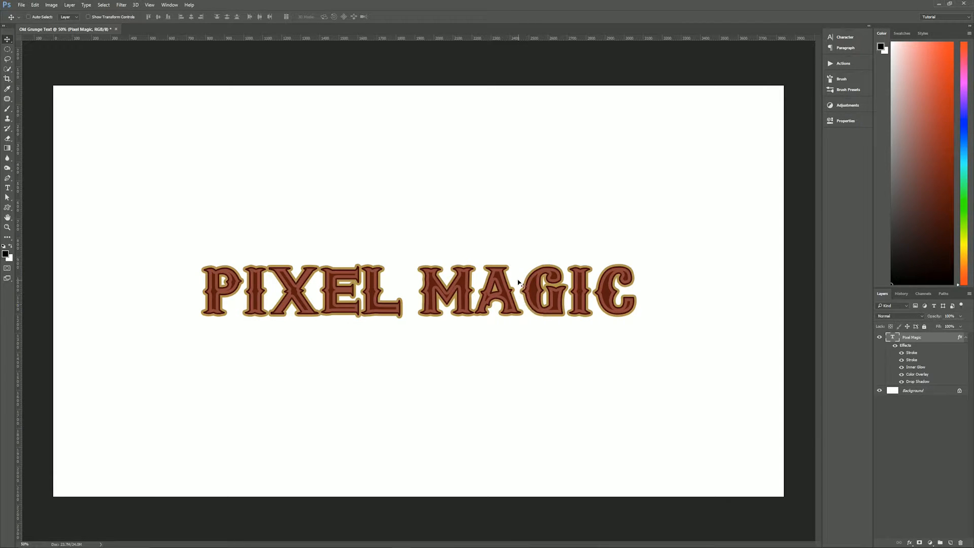
- Tighten the kerning between A and G in MAGIC and slightly widen the gap between M and A
key("t")
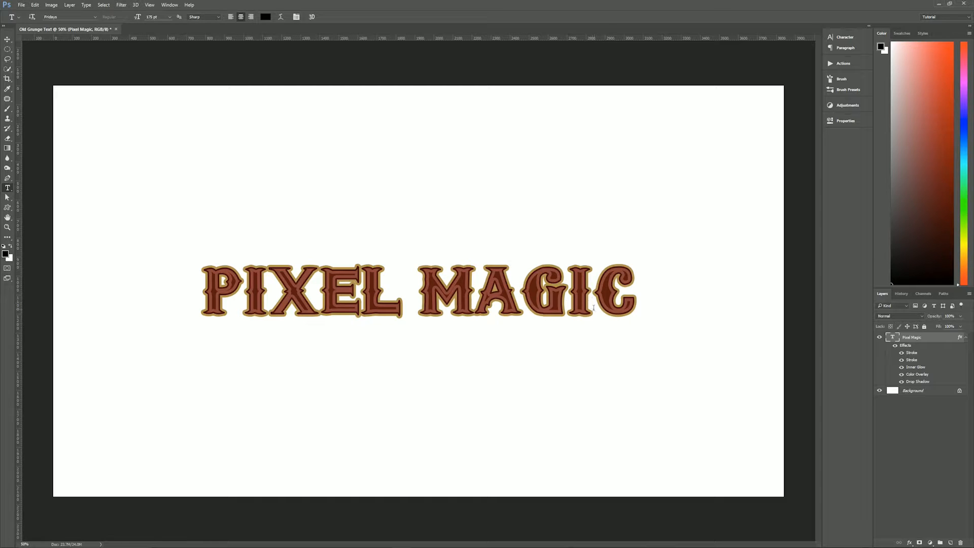
left_click(527, 292)
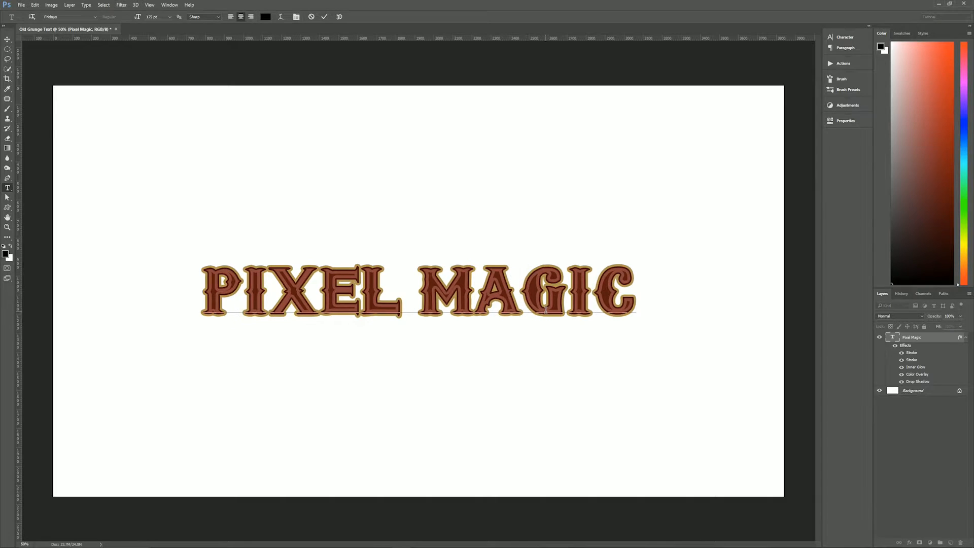
key("alt+Left")
key("alt+Left")
key("alt+Left")
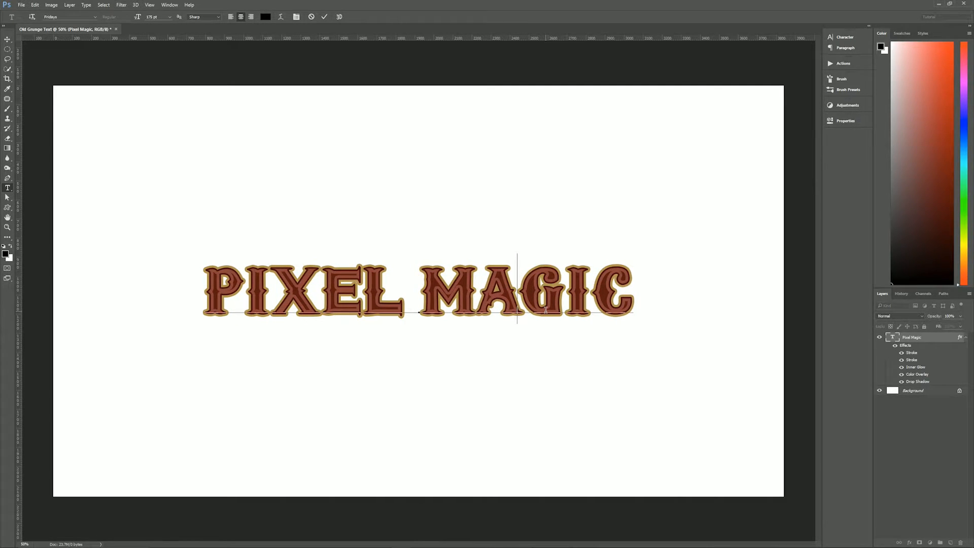
key("alt+Left")
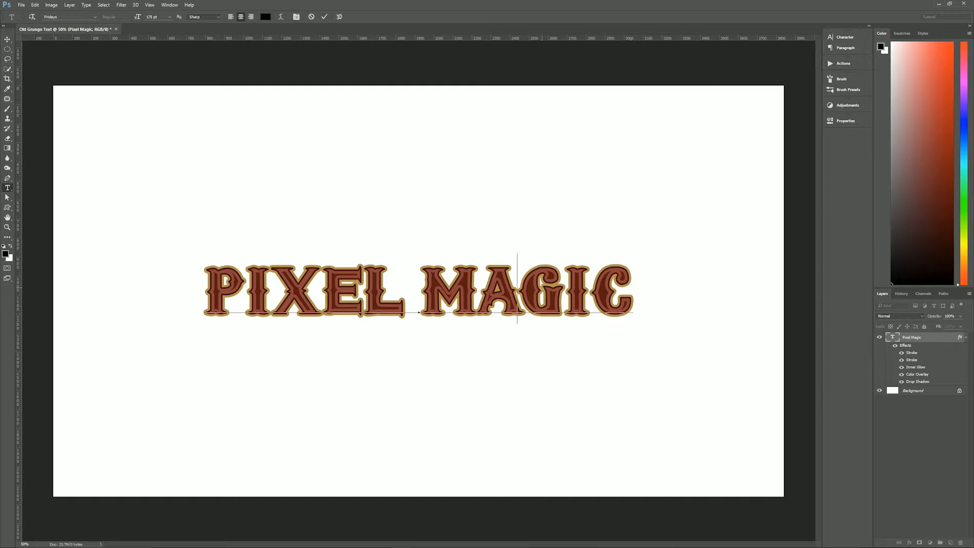
key("alt+Right")
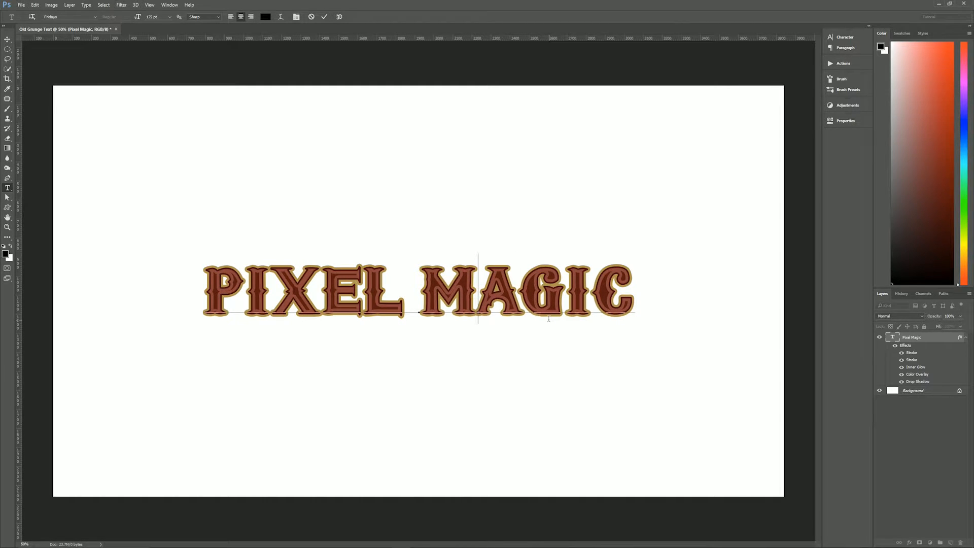
key("alt+Right")
- Adjust the kerning between the letters of PIXEL to even out their spacing
left_click(363, 282)
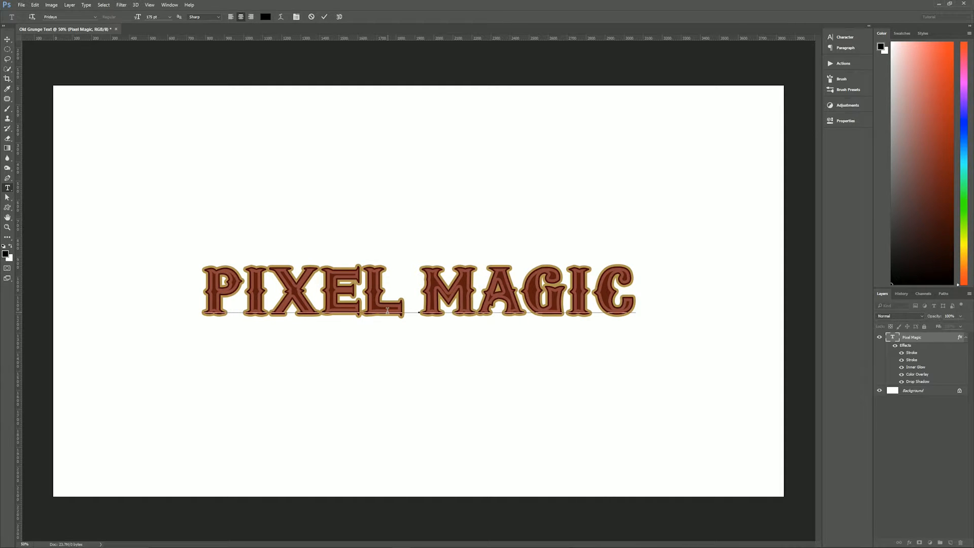
key("Left")
key("Right")
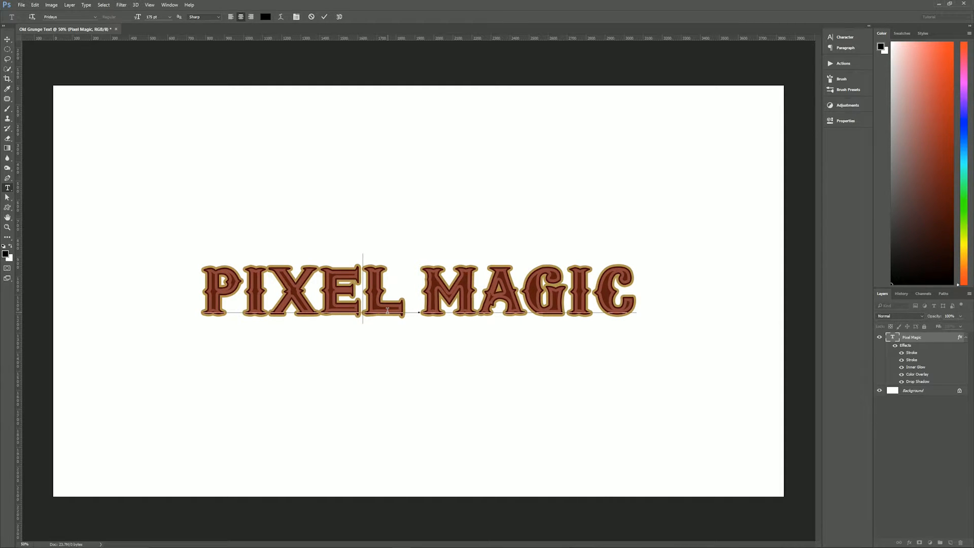
key("alt+Left")
key("Left")
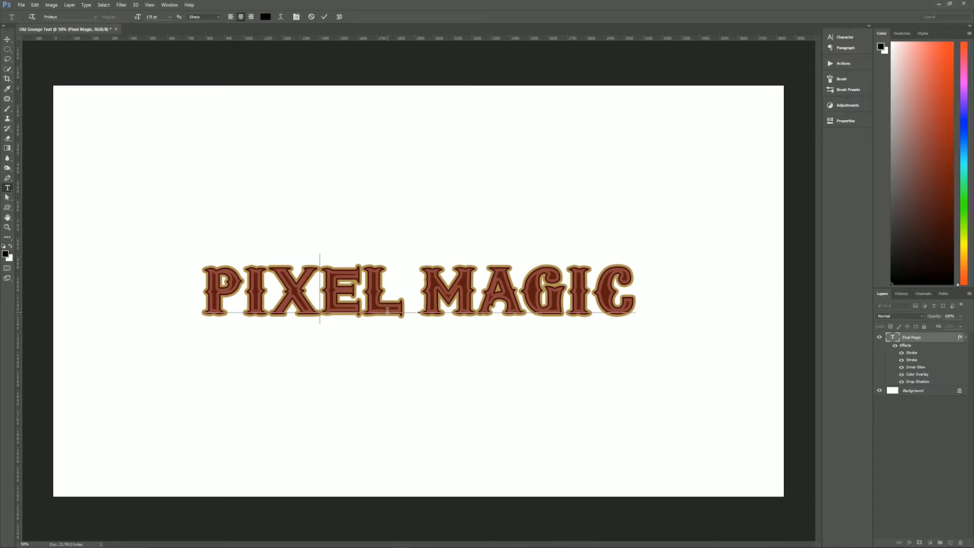
key("Left")
key("Left")
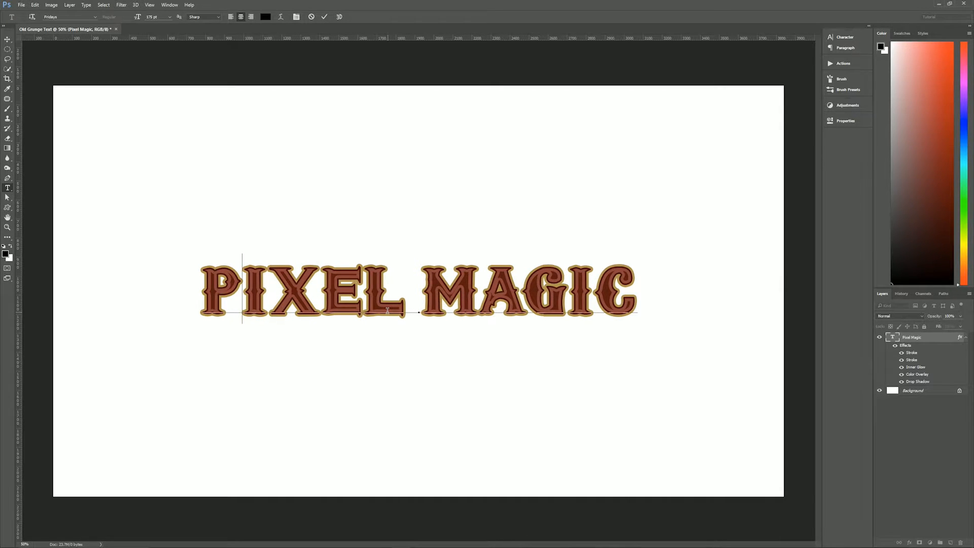
key("alt+Left")
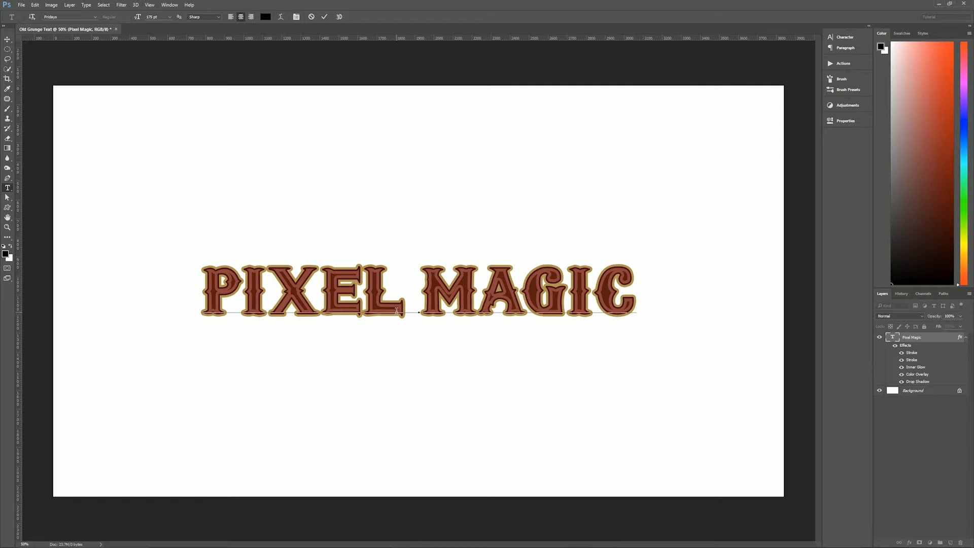
key("Right")
key("Right")
key("Right")
key("alt+Right")
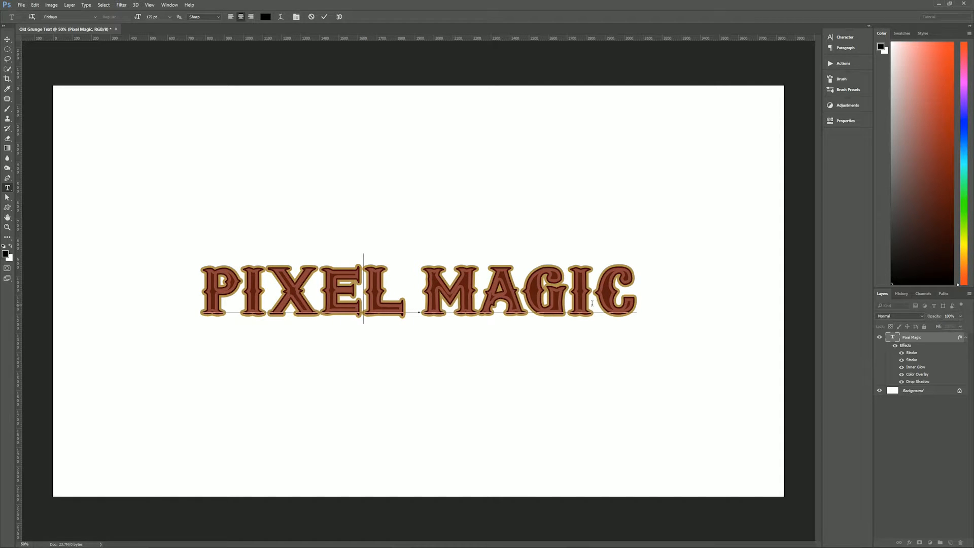
- Fine-tune the kerning between I and C in MAGIC and commit the text edit
left_click(598, 304)
key("alt+Left")
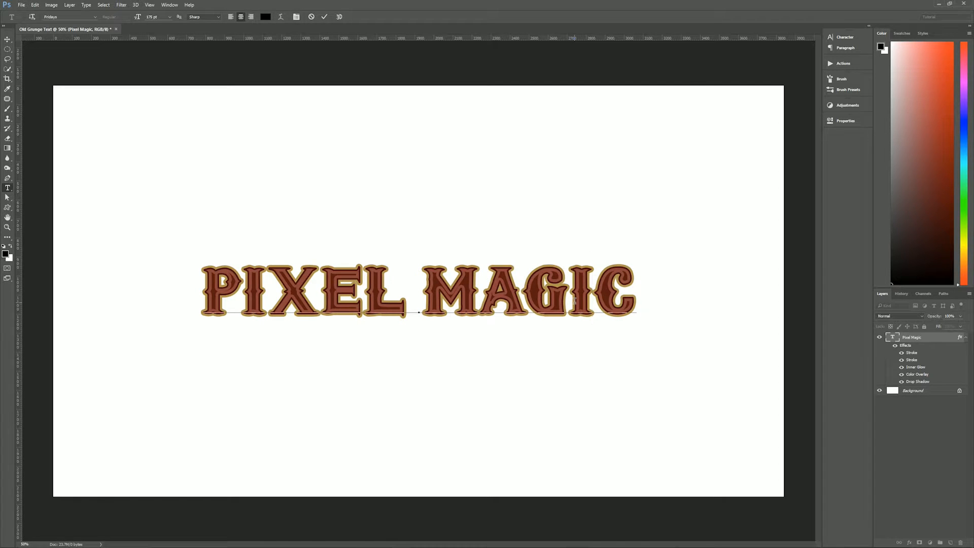
key("alt+Right")
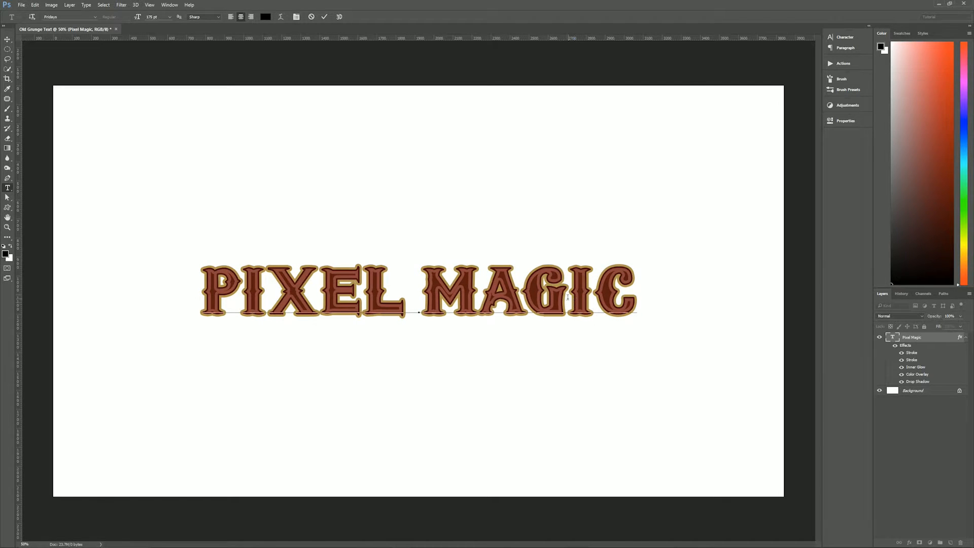
left_click(324, 17)
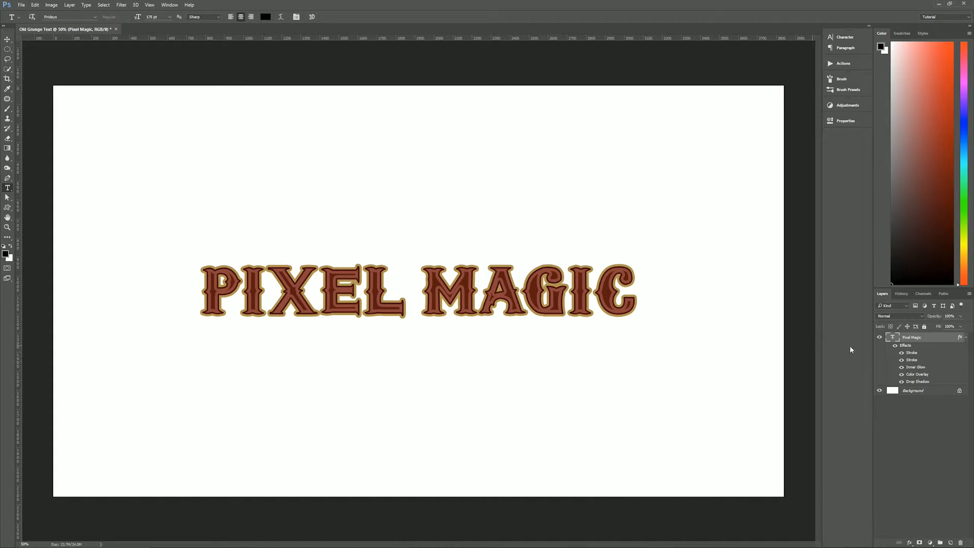
- Place the Old Painted Wall texture directly above the Background layer, scaled to cover the whole canvas
left_click(966, 338)
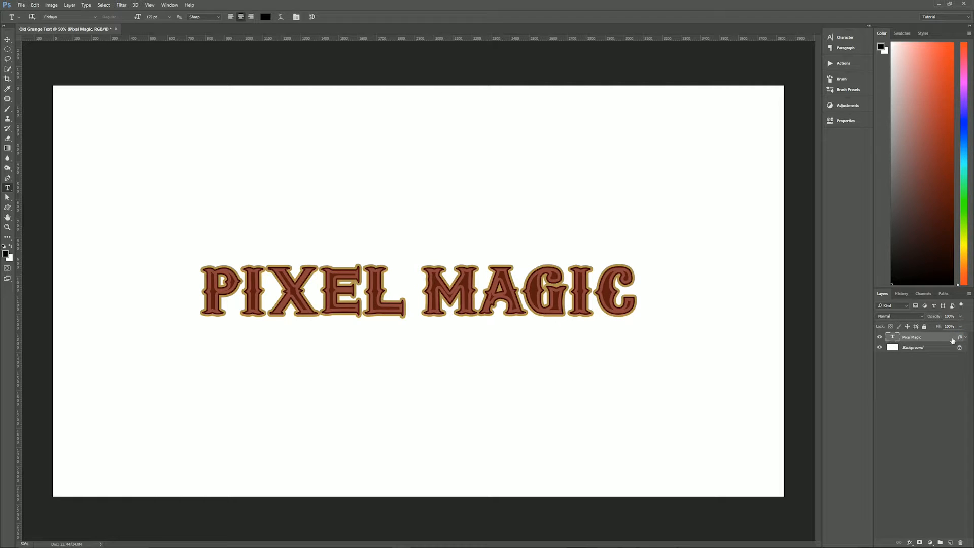
left_click(910, 349)
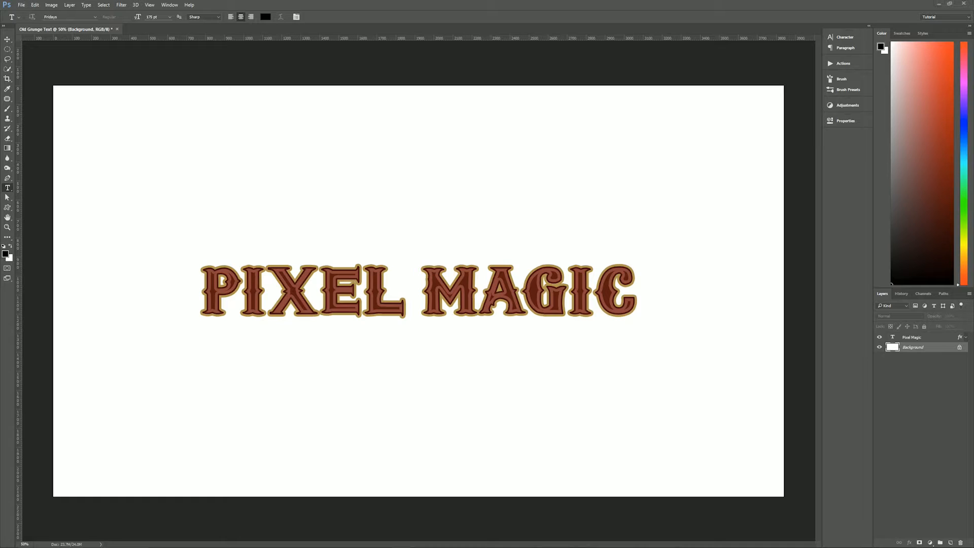
mouse_move(521, 309)
left_mouse_down()
mouse_move(423, 301)
mouse_move(375, 232)
mouse_move(388, 253)
mouse_move(404, 242)
mouse_move(421, 262)
mouse_move(406, 287)
mouse_move(401, 261)
mouse_move(434, 260)
mouse_move(407, 272)
left_mouse_up()
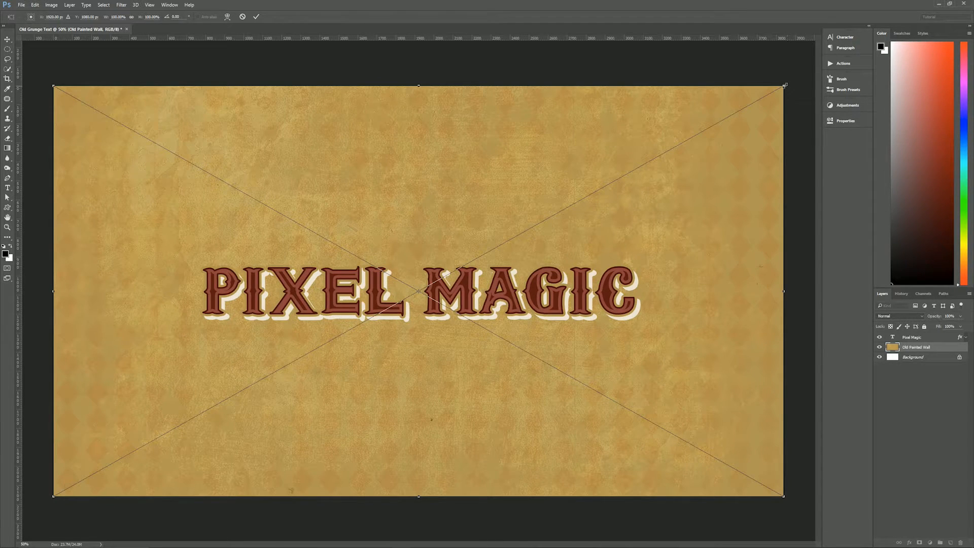
mouse_move(784, 85)
left_mouse_down()
mouse_move(675, 152)
mouse_move(715, 140)
mouse_move(786, 85)
left_mouse_up()
key("Return")
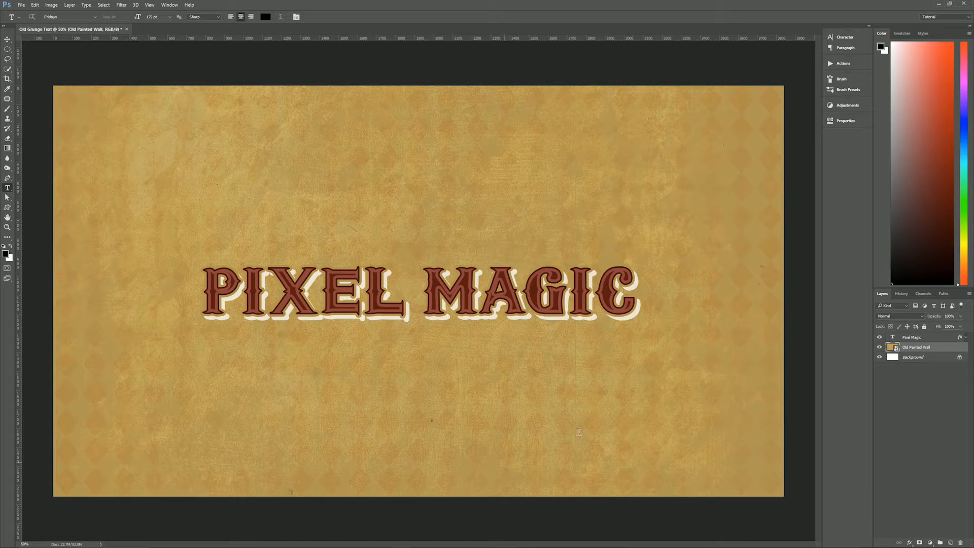
- Review the settings of the text's gold outside Stroke against the wall texture, then collapse the layer's effects list
left_click(966, 337)
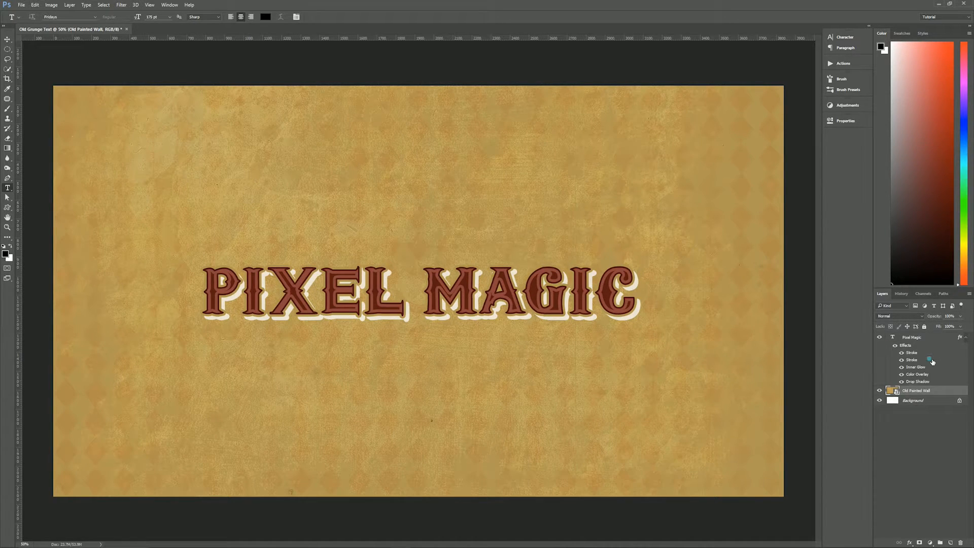
left_click(930, 359)
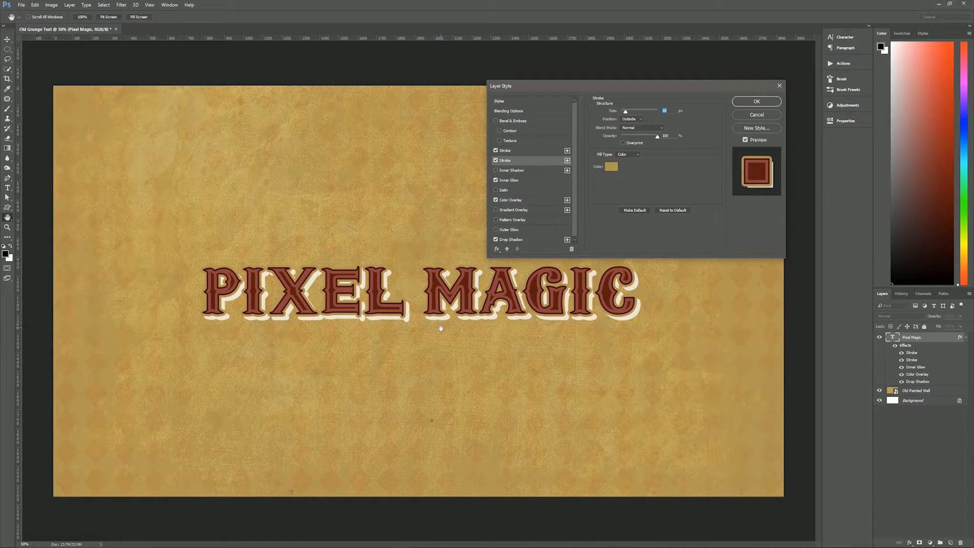
left_click(765, 102)
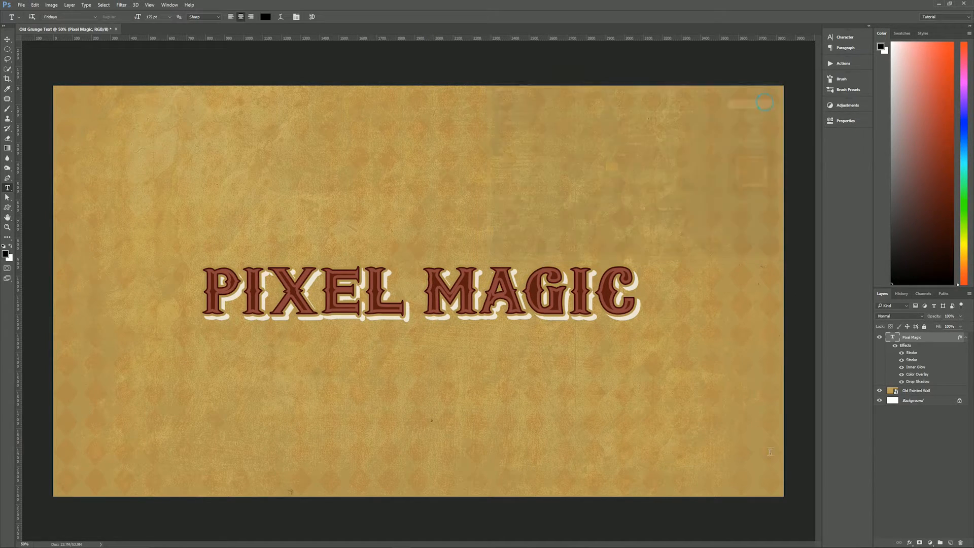
left_click(966, 338)
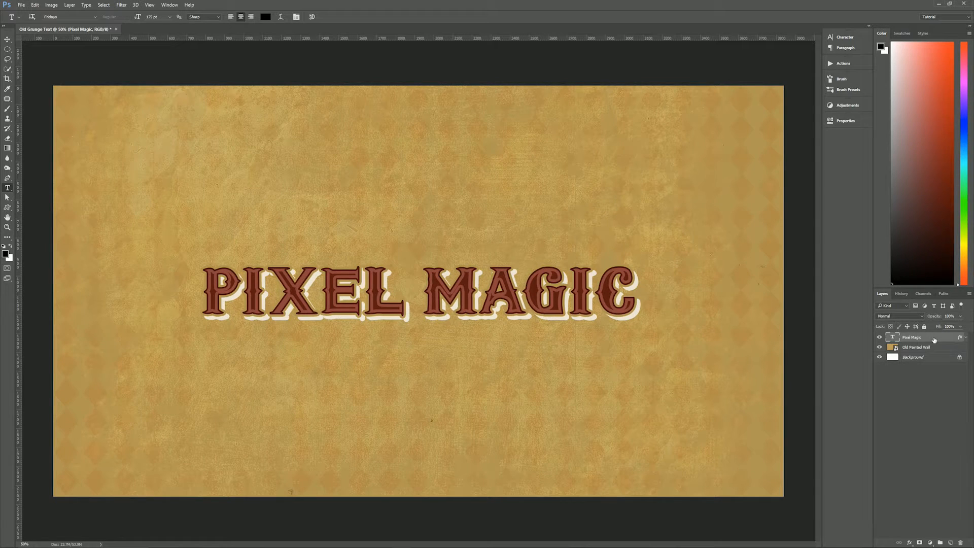
- Duplicate the Pixel Magic text layer and rasterize the layer style of the copy
key("ctrl+j")
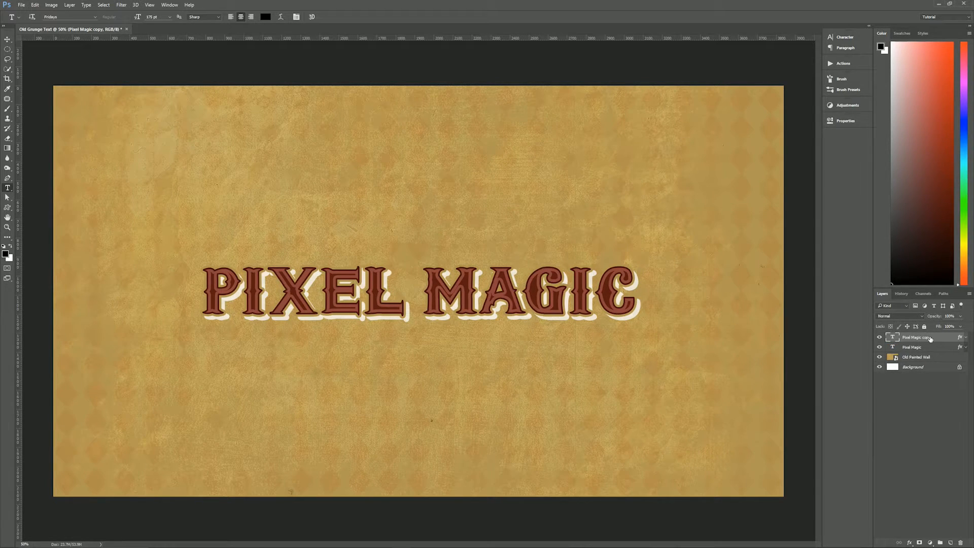
right_click(932, 337)
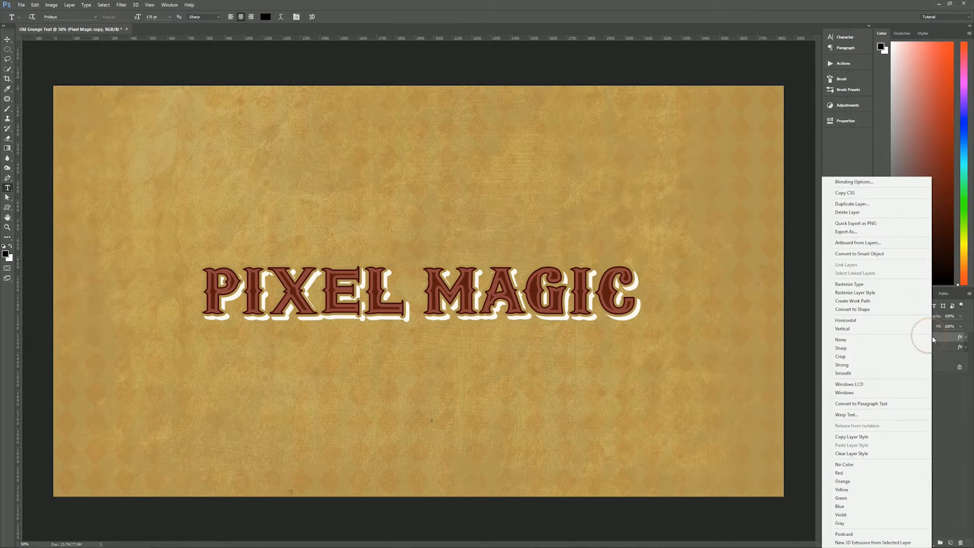
left_click(875, 293)
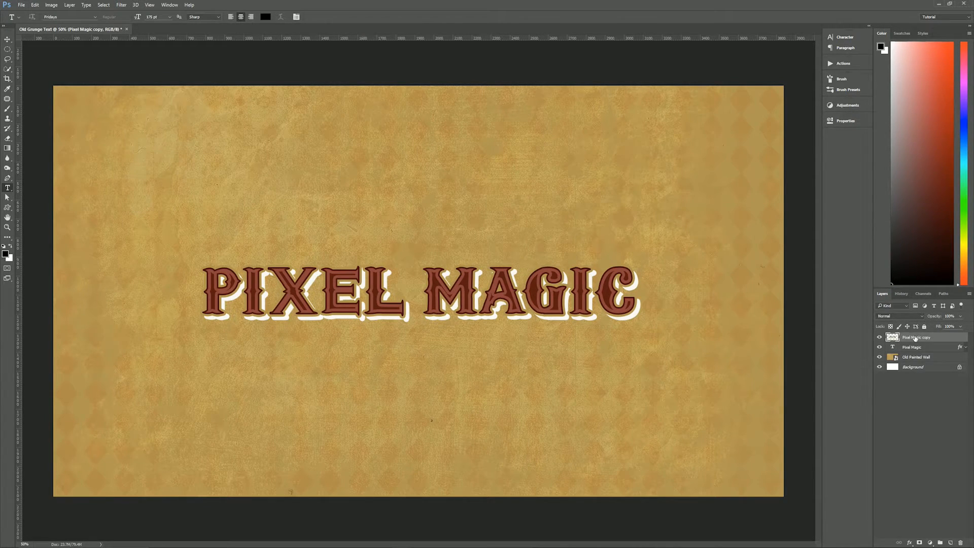
- Rename the rasterized text copy to Grunge and set its blend mode to Pin Light
double_click(917, 338)
type("Grunge")
key("Return")
left_click(901, 315)
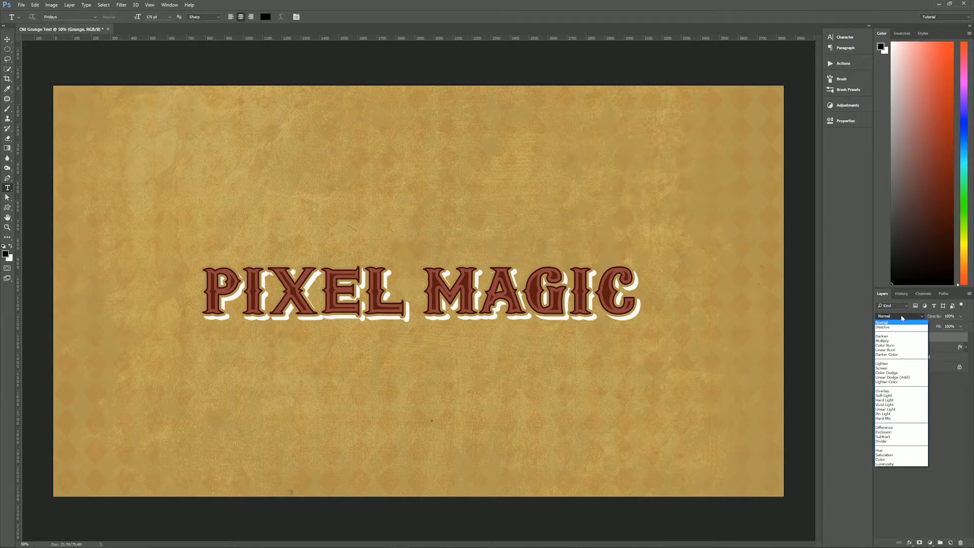
left_click(893, 414)
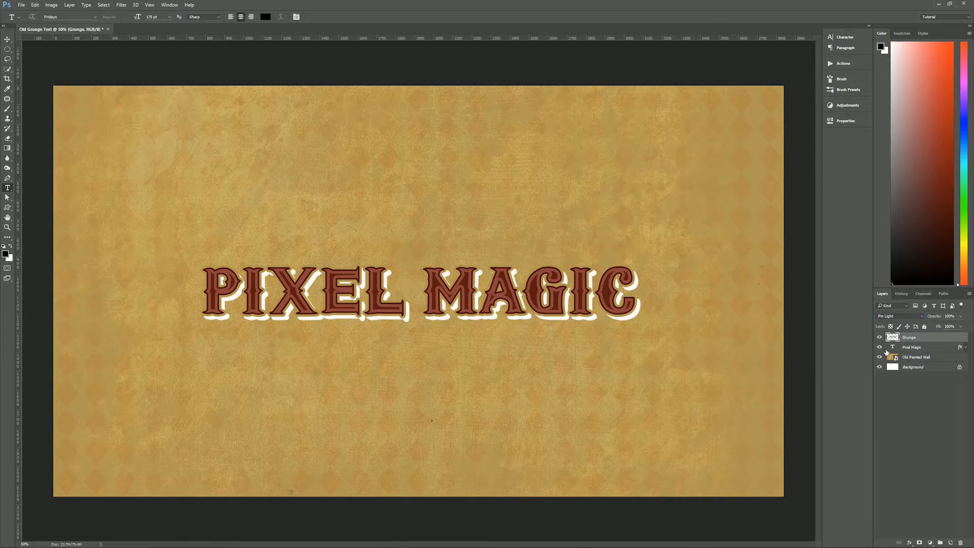
- Set the original Pixel Magic text layer to Dissolve blend mode with 20% opacity
left_click(929, 347)
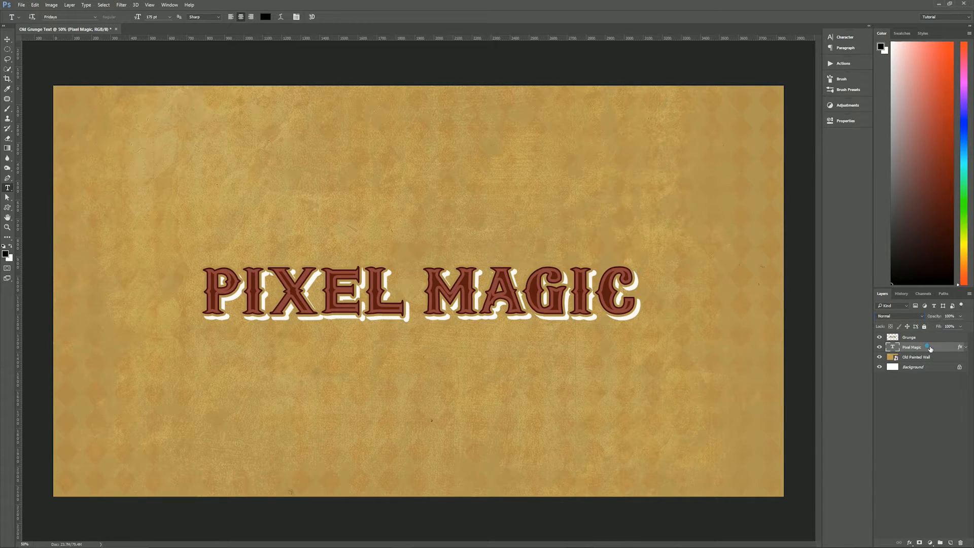
left_click(905, 317)
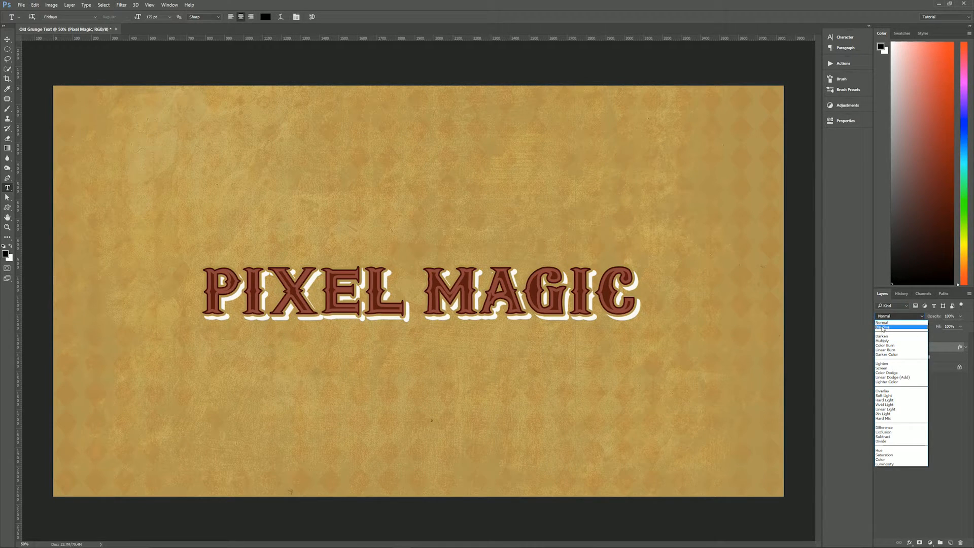
left_click(883, 328)
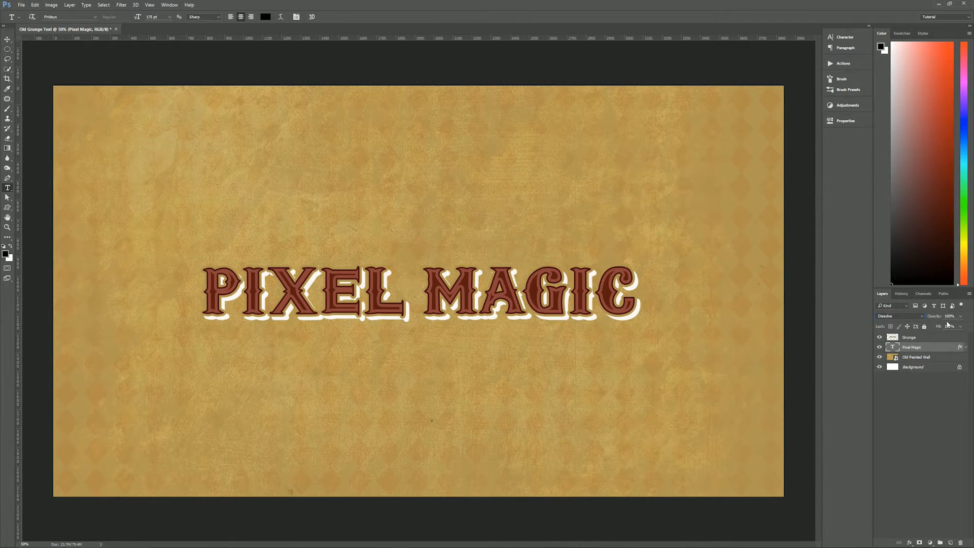
left_click(948, 316)
type("20")
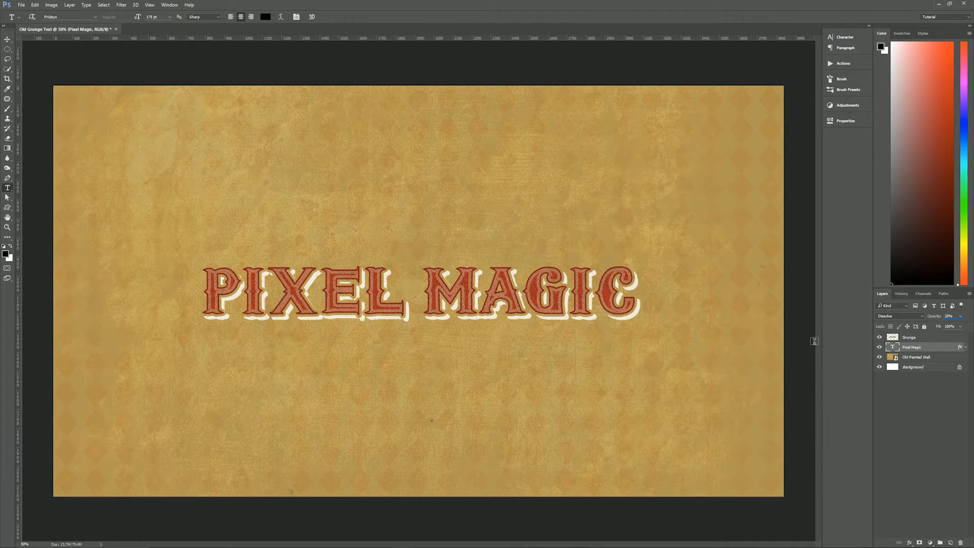
- Compare the contributions of the Pixel Magic and Grunge layers by toggling their visibility, ending with Grunge selected
left_click(931, 338)
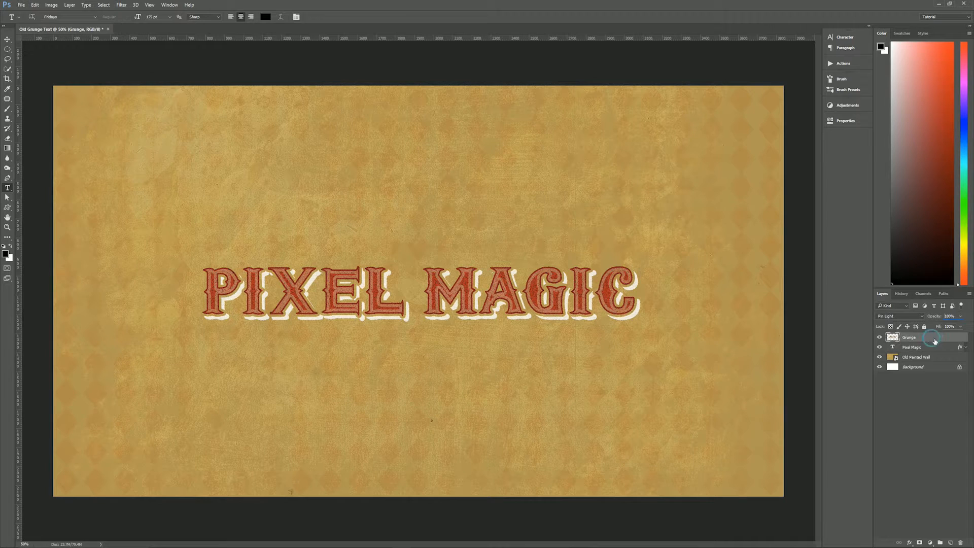
left_click(880, 347)
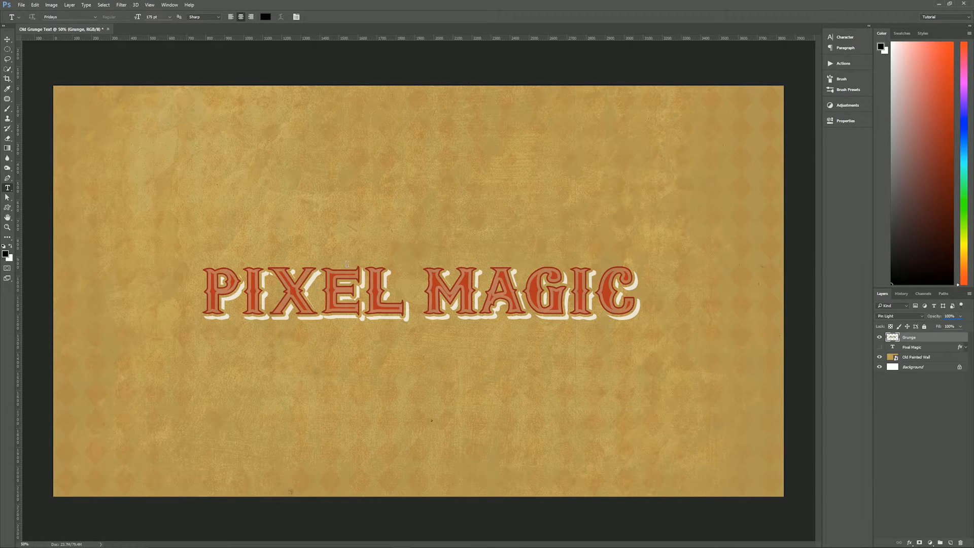
left_click(880, 338)
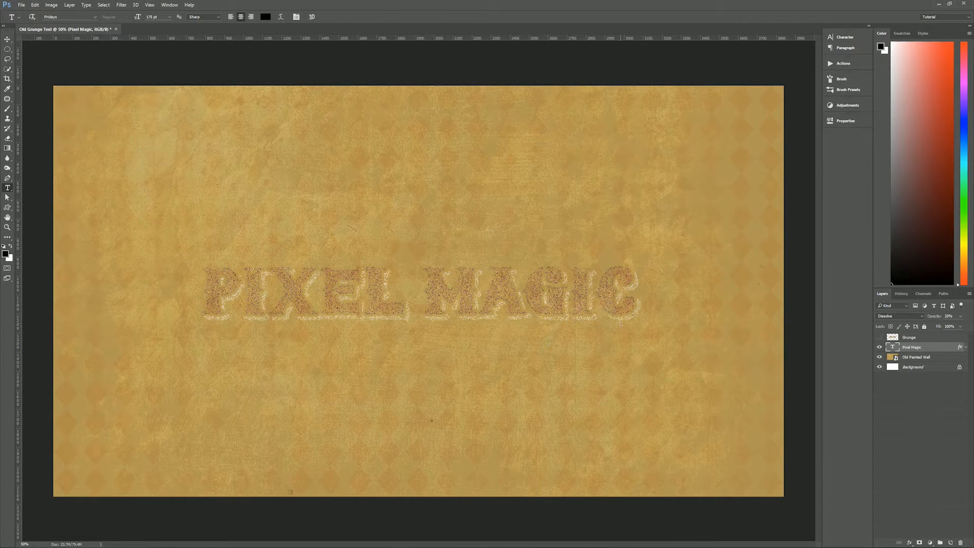
left_click(880, 339)
left_click(921, 337)
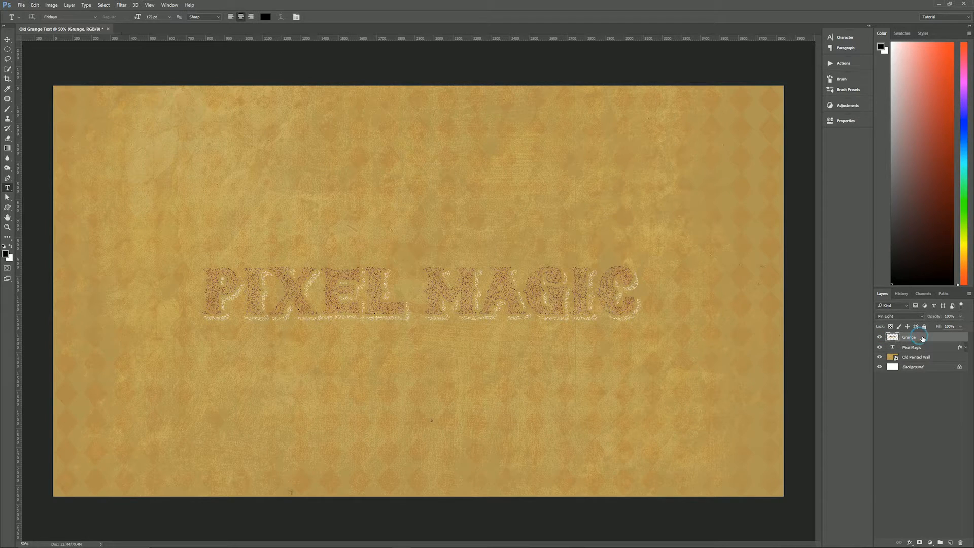
- Activate the Brush tool and replace the current brush presets with the Faux Finish Brushes set
left_click(880, 348)
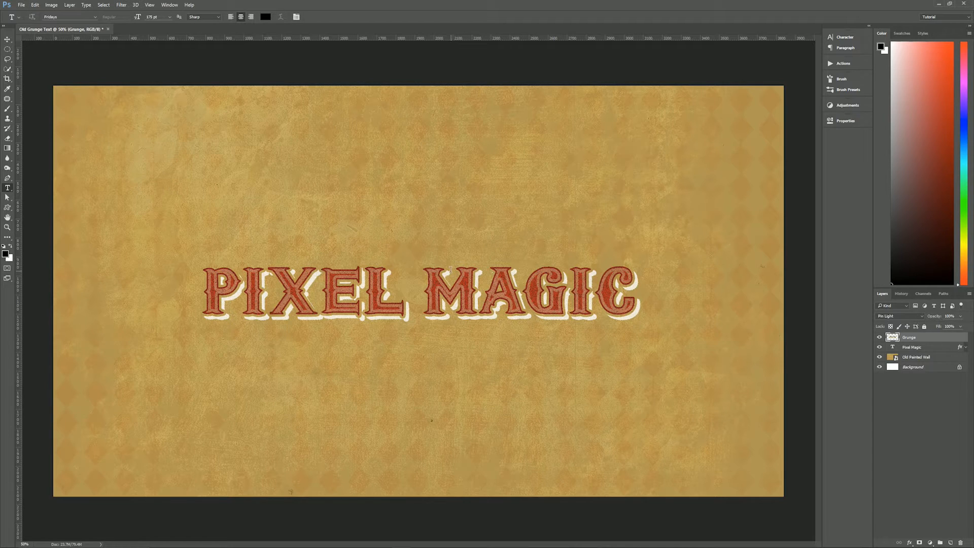
key("b")
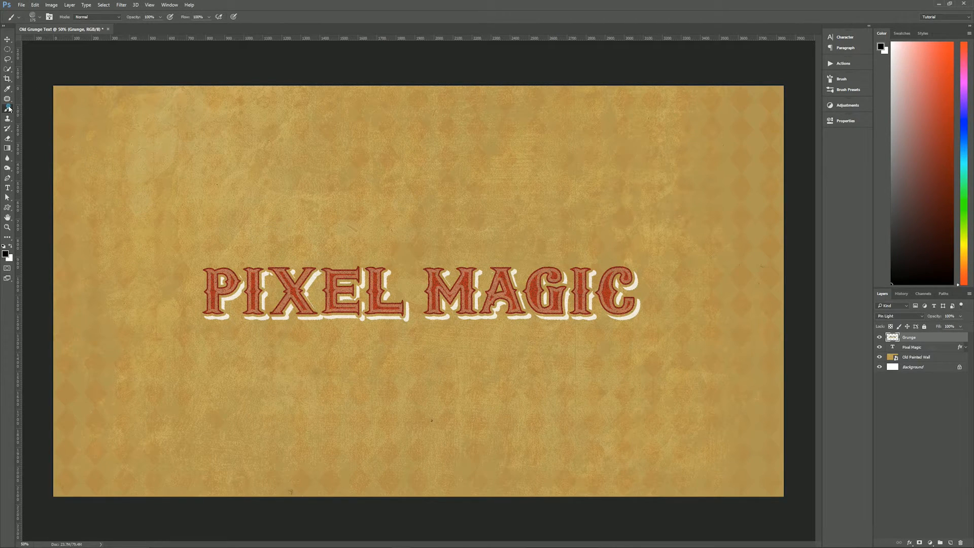
left_click(852, 89)
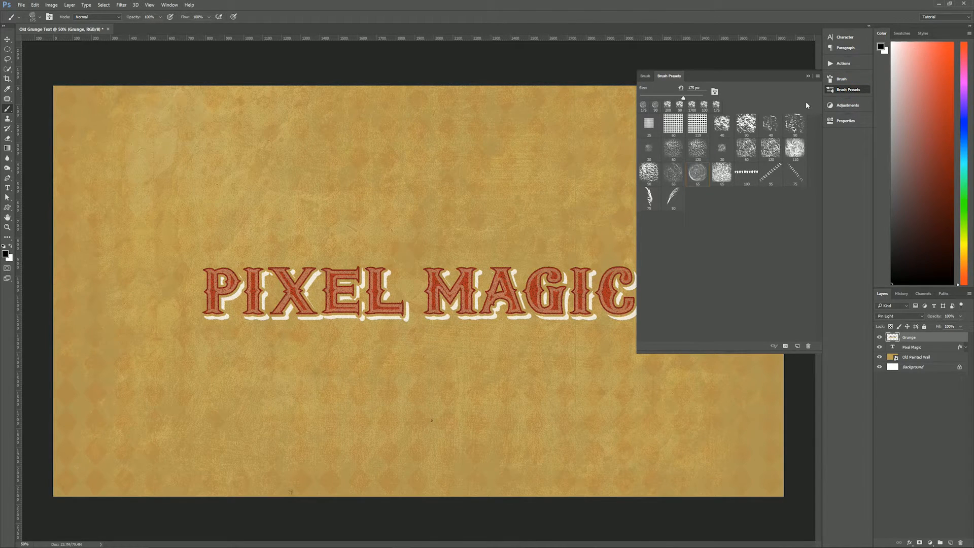
left_click(817, 76)
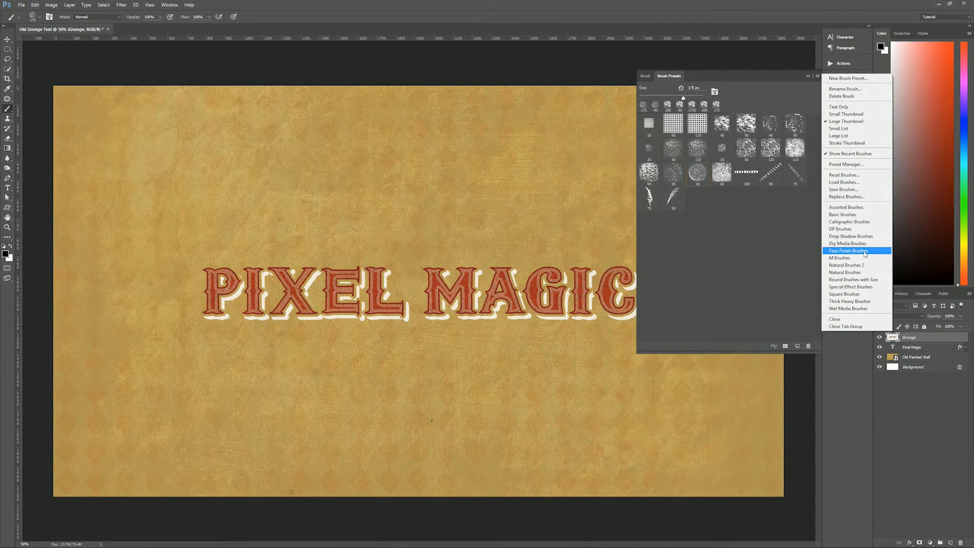
left_click(808, 77)
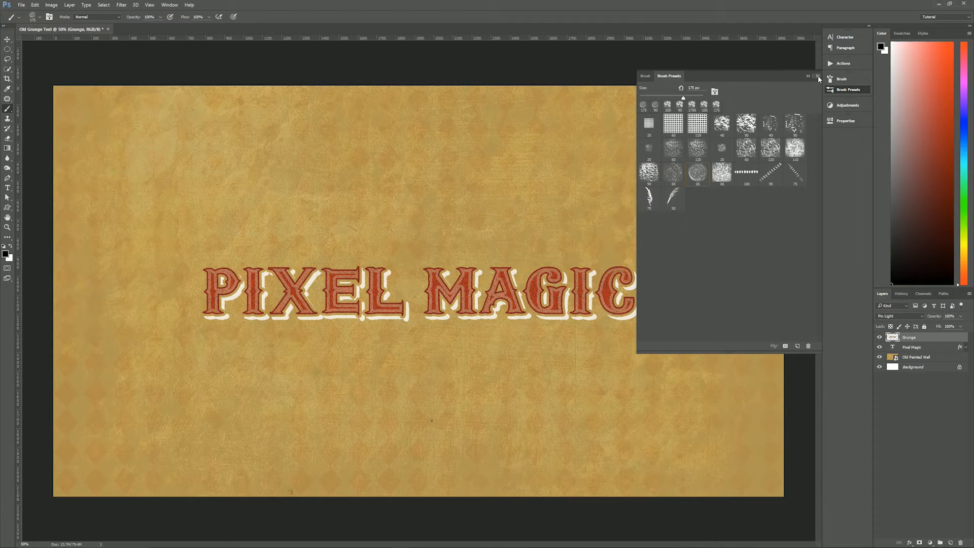
left_click(818, 77)
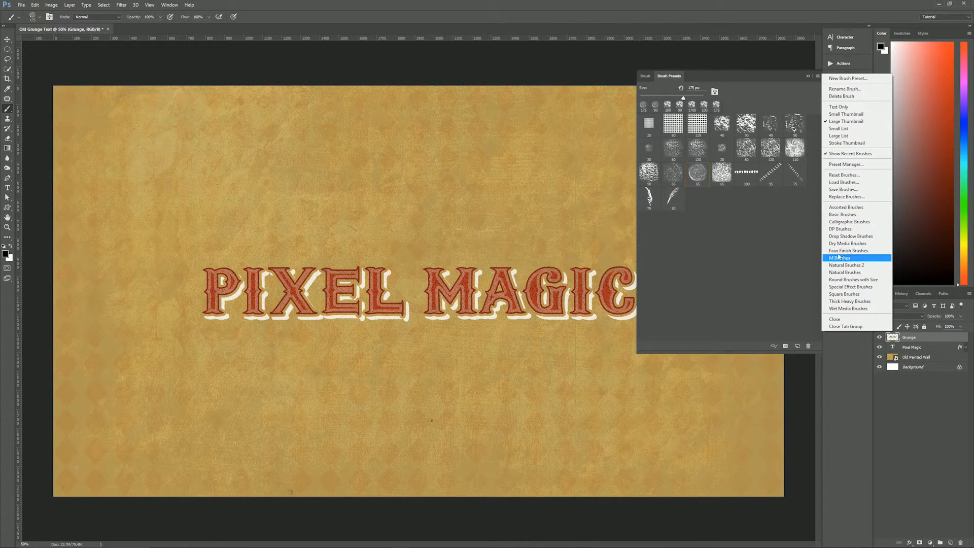
left_click(862, 255)
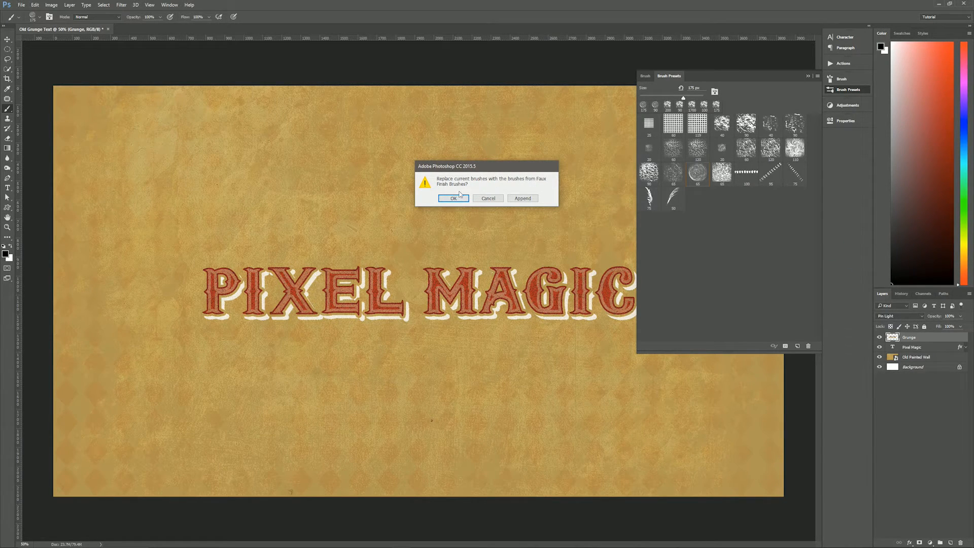
left_click(457, 199)
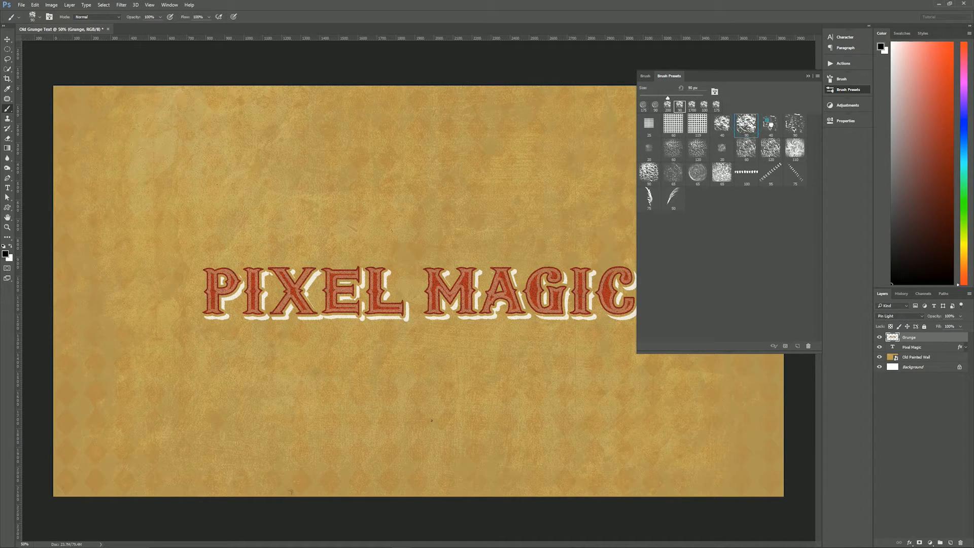
- Try several Faux Finish brush presets and choose Rolled Rag - Terry 120 pixels
left_click(795, 125)
left_click(698, 173)
left_click(659, 177)
left_click(747, 153)
left_click(746, 128)
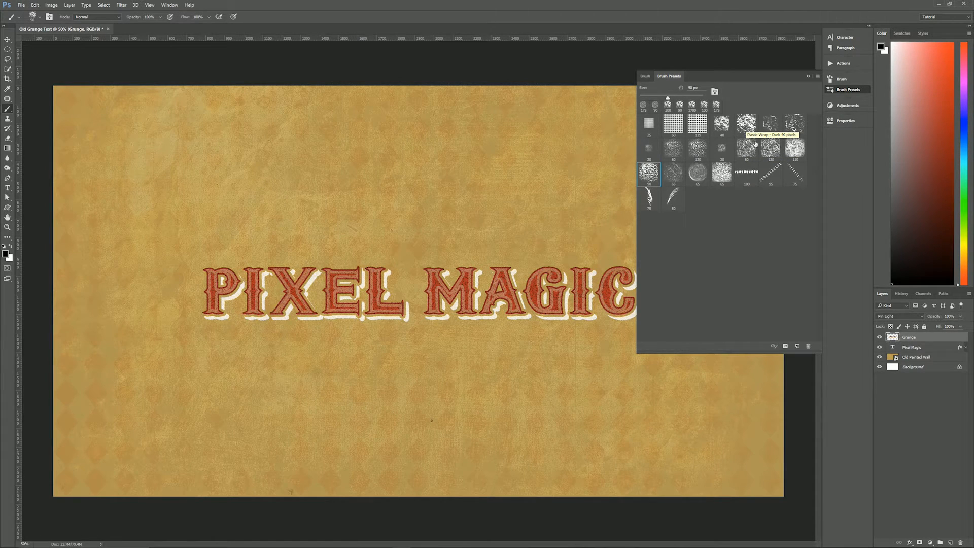
left_click(682, 178)
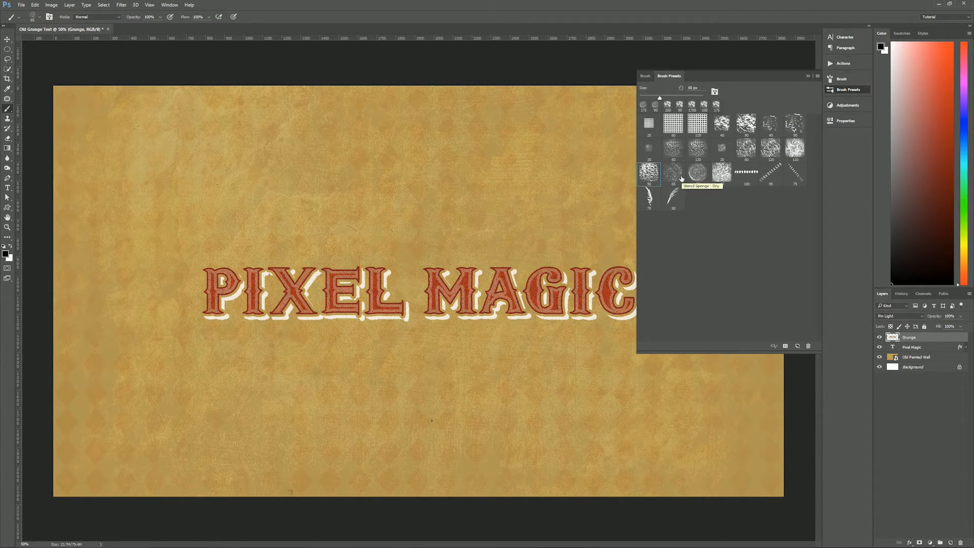
left_click(747, 129)
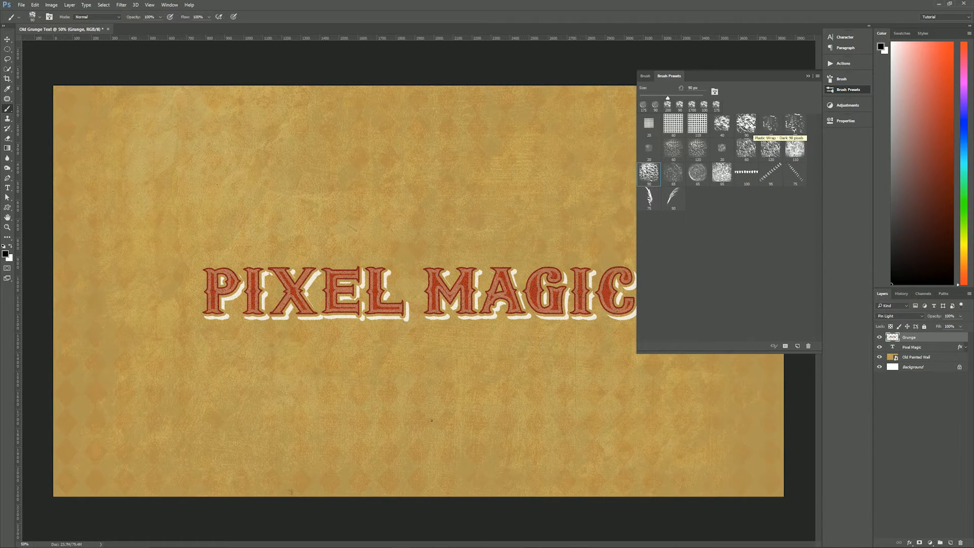
left_click(746, 127)
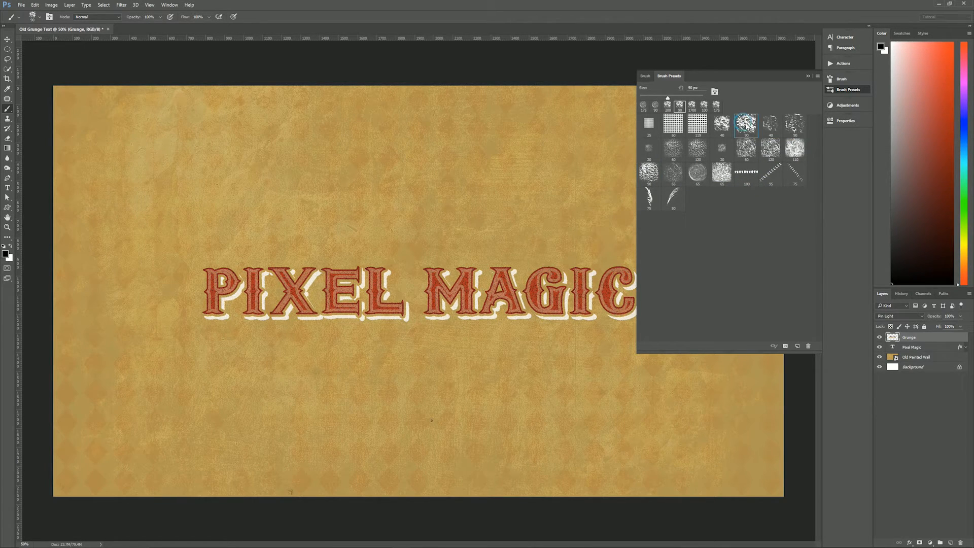
left_click(772, 152)
left_click(809, 76)
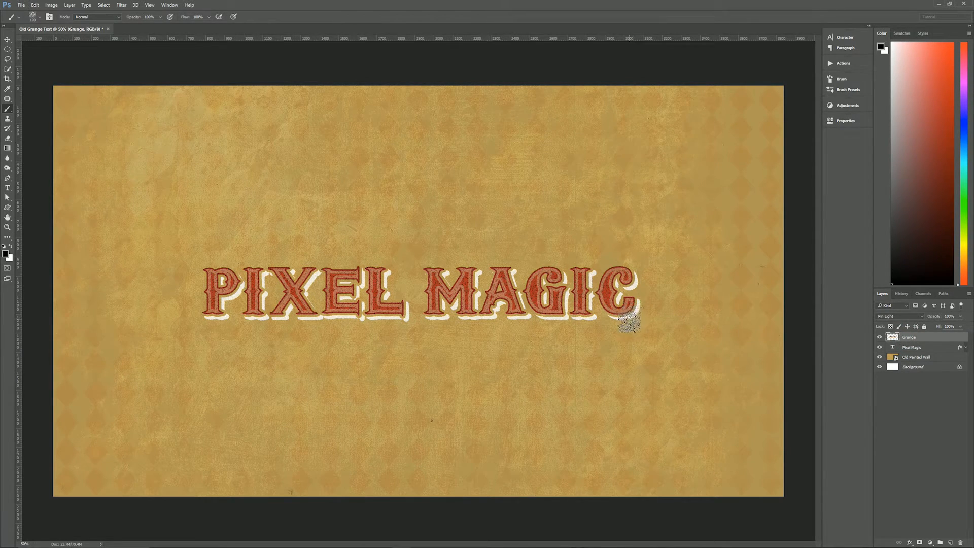
- Undo the test dab on the Grunge layer and add a layer mask to that layer
left_click(613, 268)
key("ctrl+z")
left_click(920, 542)
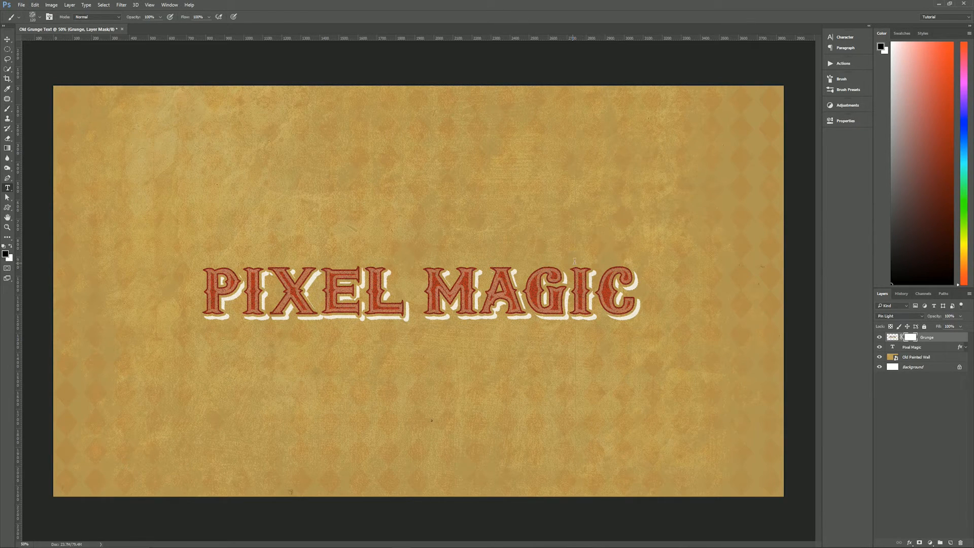
- Paint black over the PIXEL MAGIC lettering on the Grunge mask with the Rolled Rag brush enlarged to 250 px
key("t")
left_click(7, 39)
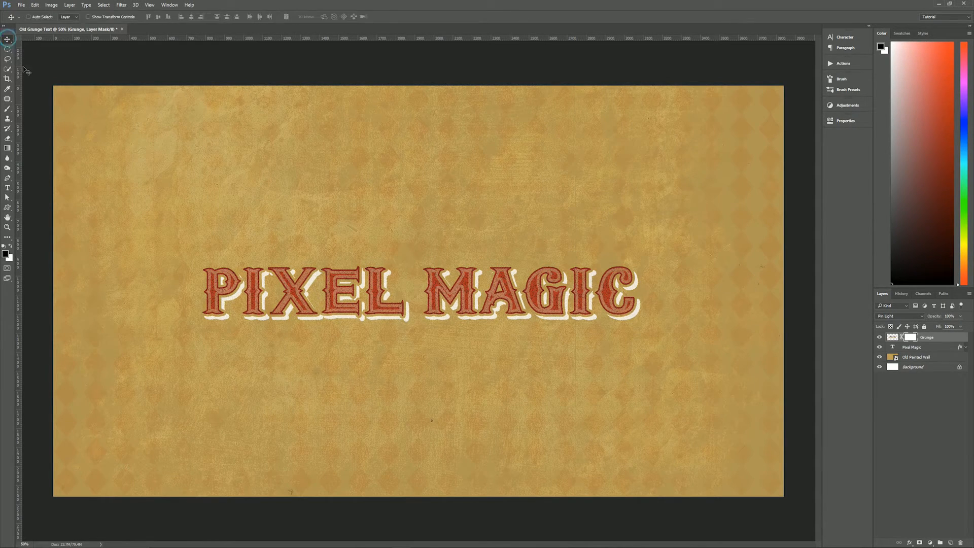
key("b")
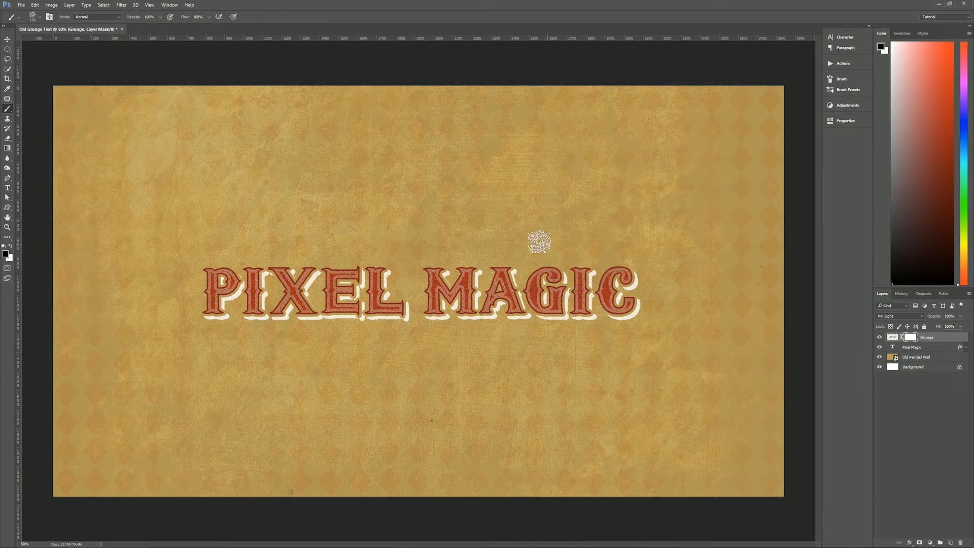
key("bracketright")
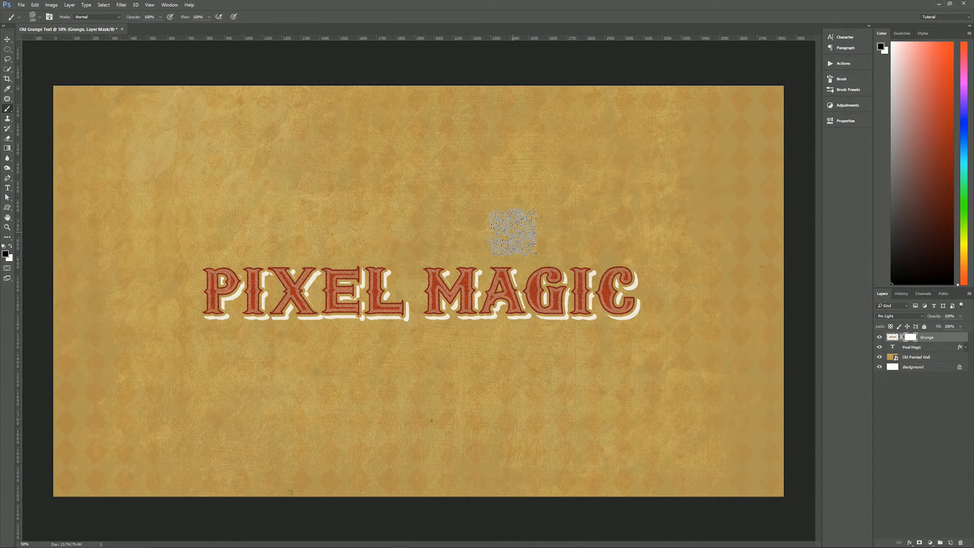
key("bracketright")
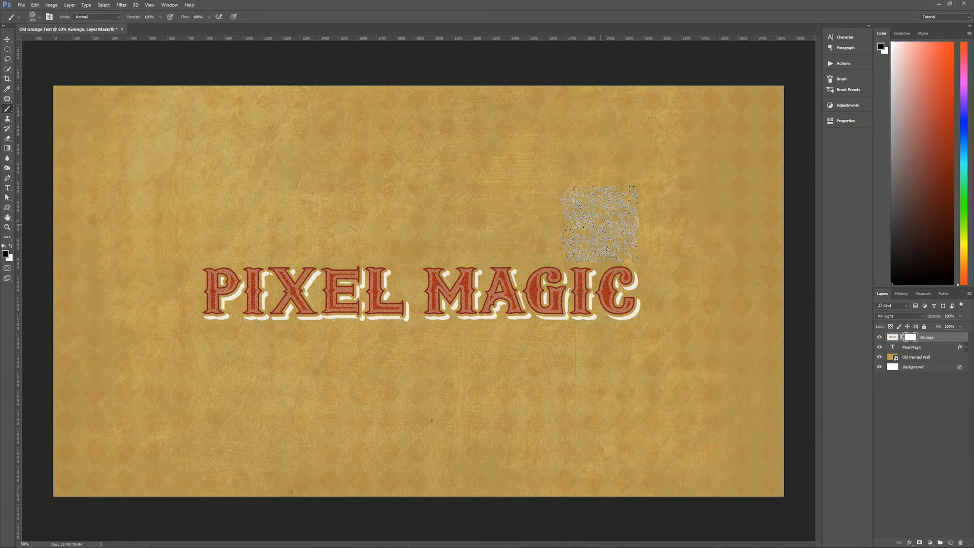
key("bracketleft")
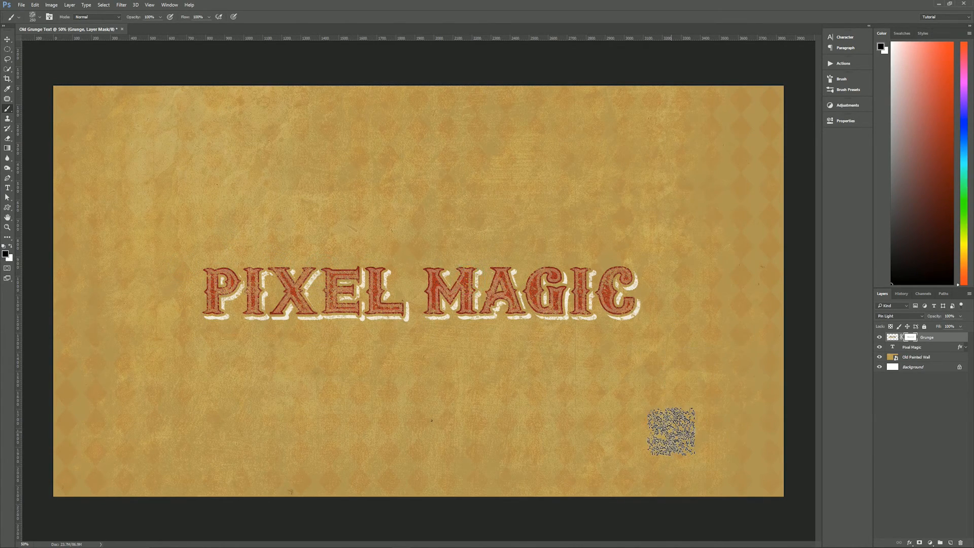
- Wear away more of the lettering on the Grunge mask using the Plastic Wrap - Dark brush enlarged to 300 px
left_click(843, 79)
left_click(844, 89)
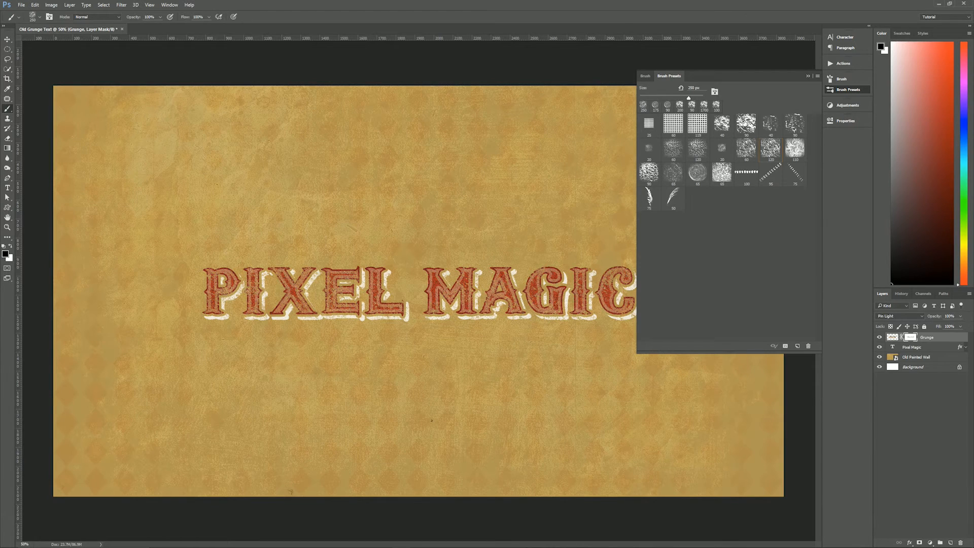
left_click(746, 123)
left_click(807, 76)
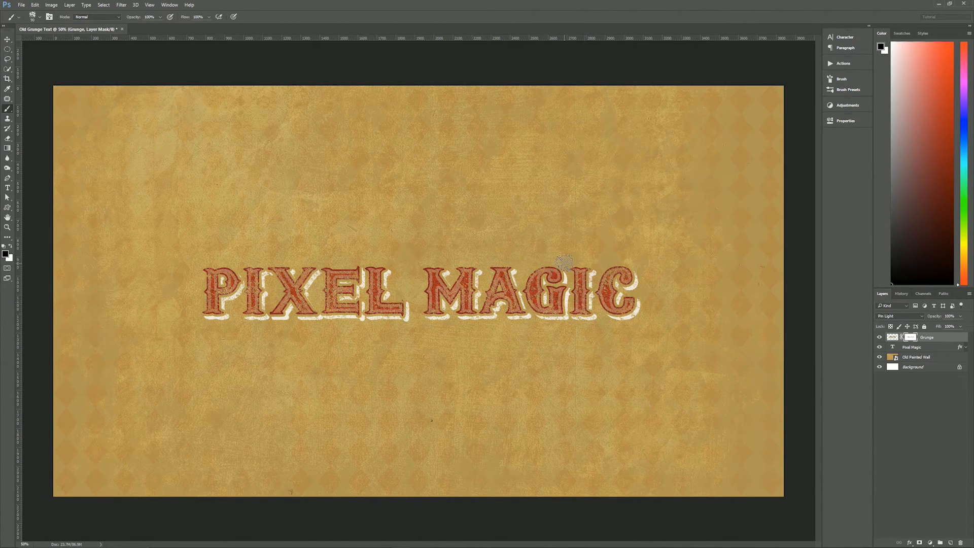
key("bracketright")
key("bracketright")
key("bracketright")
key("bracketright")
key("bracketright")
key("bracketright")
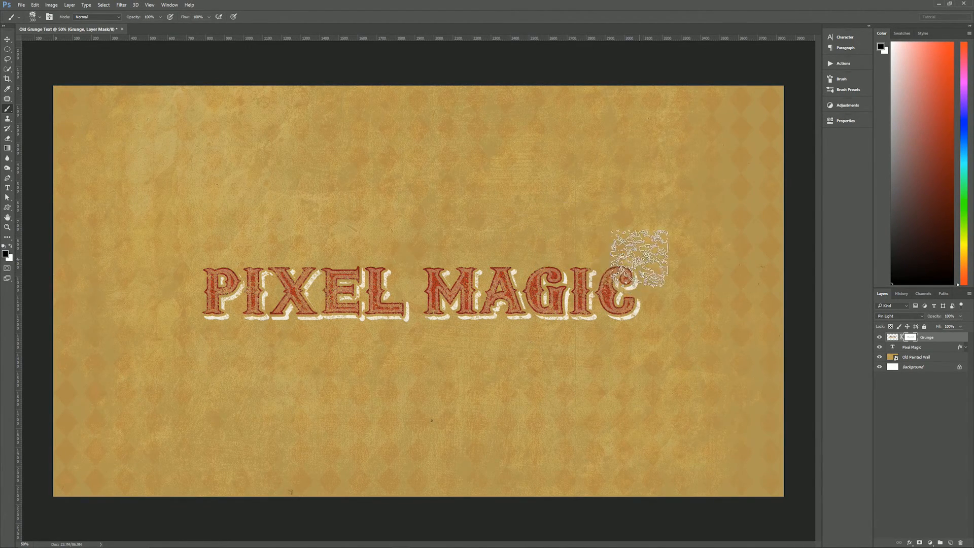
left_click(592, 321)
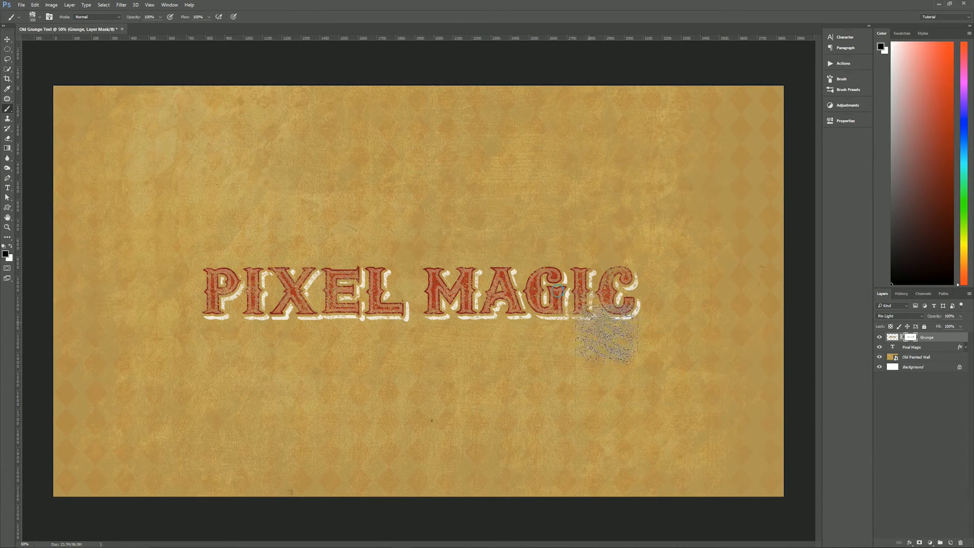
left_click(566, 261)
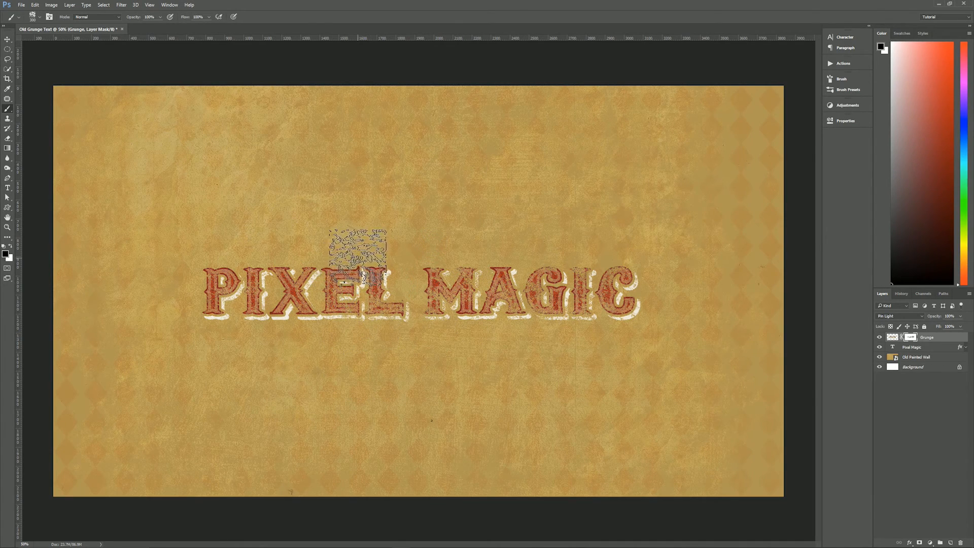
left_click(337, 287)
left_click(308, 291)
left_click(295, 304)
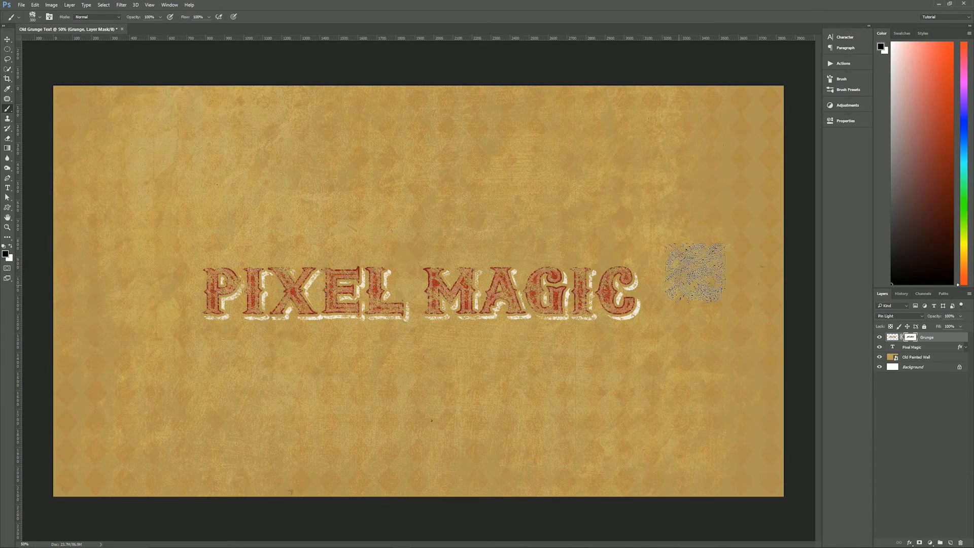
- Touch up individual letters on the Grunge mask at closer view with a much smaller Plastic Wrap - Dark brush
left_click(8, 39)
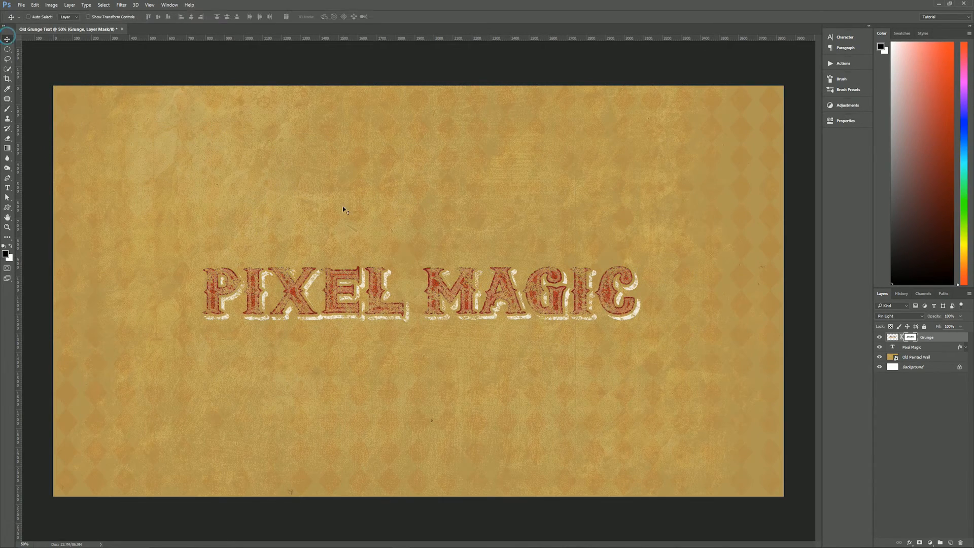
scroll(492, 295, "up", 1)
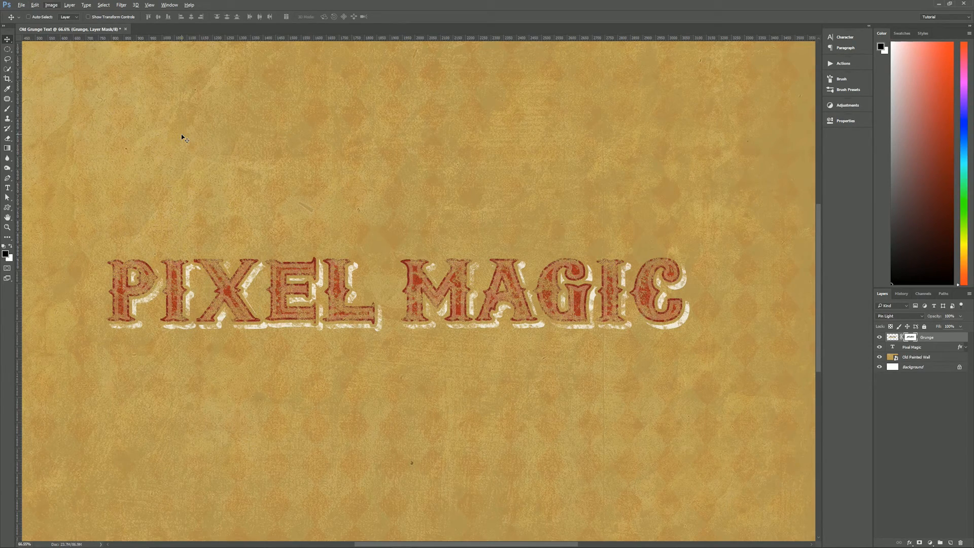
key("b")
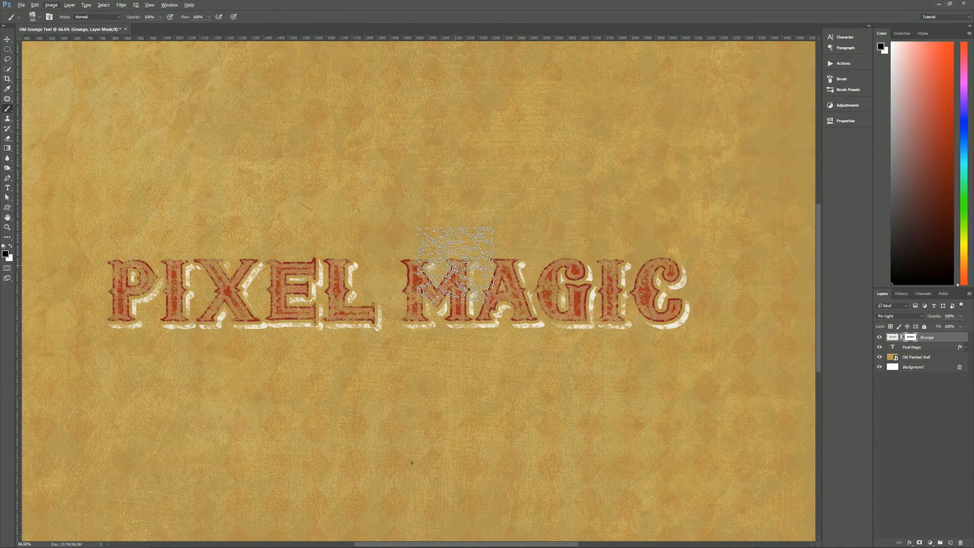
key("bracketleft")
key("bracketleft")
key("bracketleft")
key("bracketleft")
key("bracketleft")
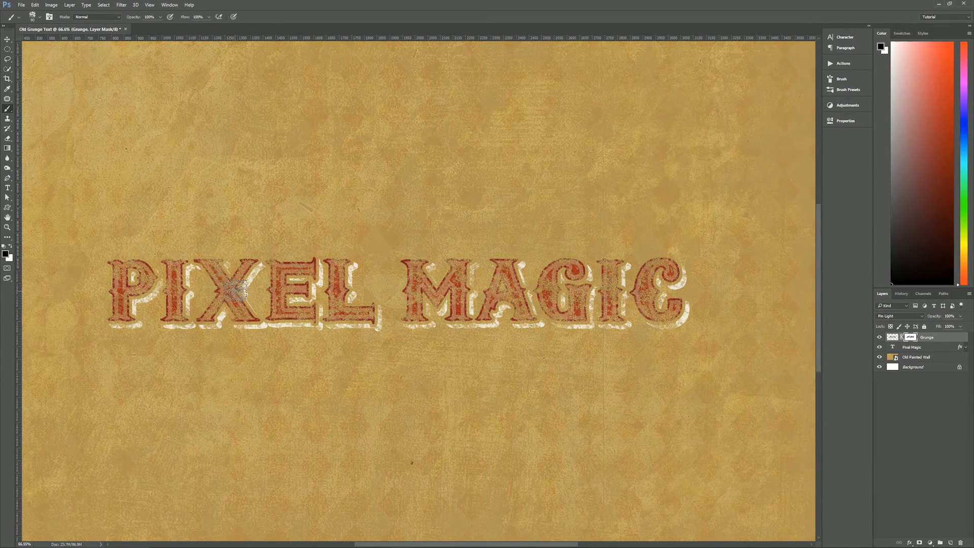
left_click(171, 317)
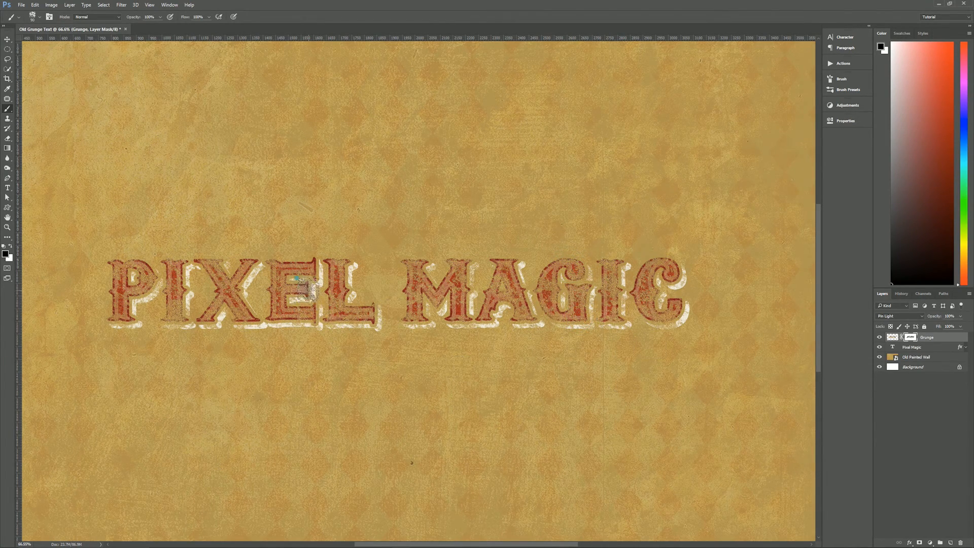
- View the whole canvas and compare the text with and without the Grunge layer, leaving the layer visible
double_click(7, 227)
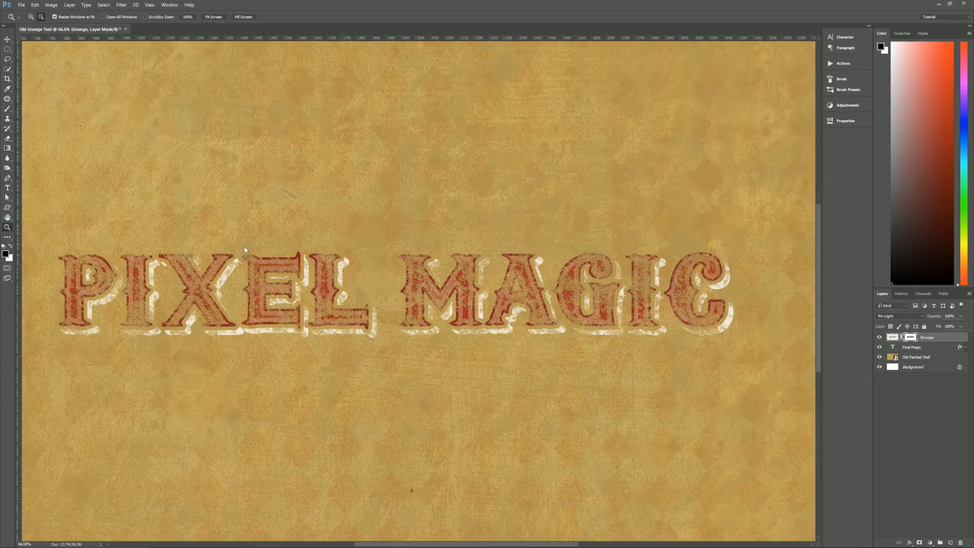
scroll(256, 208, "down", 5)
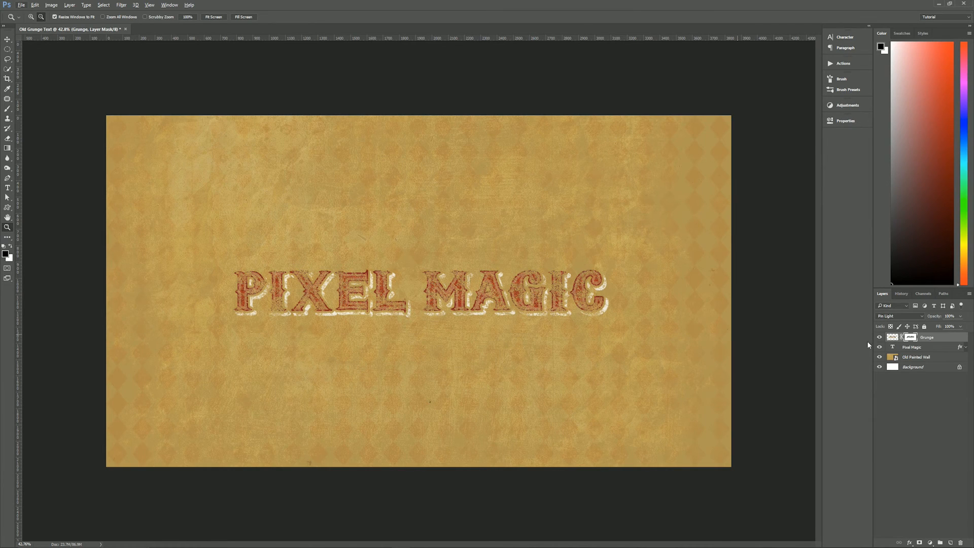
left_click(935, 338)
left_click(880, 338)
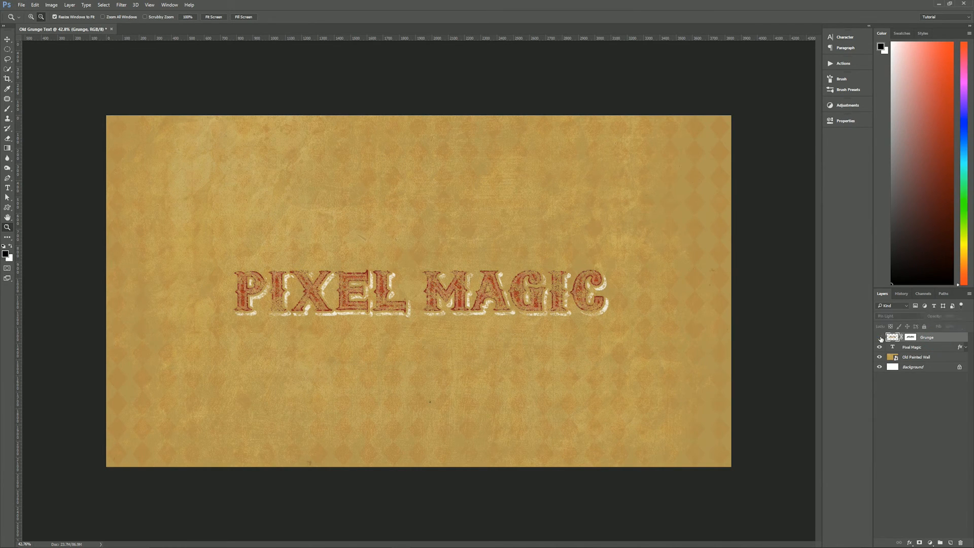
left_click(880, 338)
left_click(880, 337)
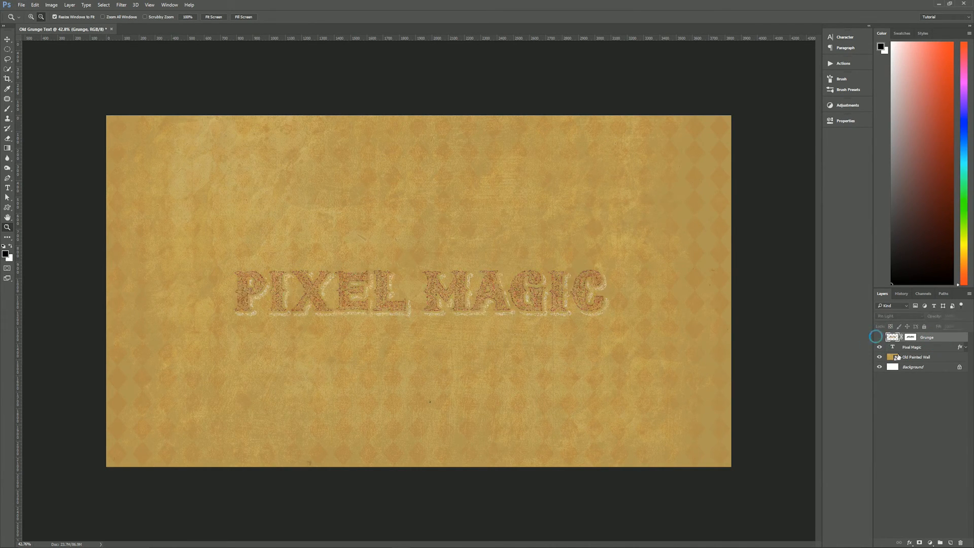
left_click(880, 337)
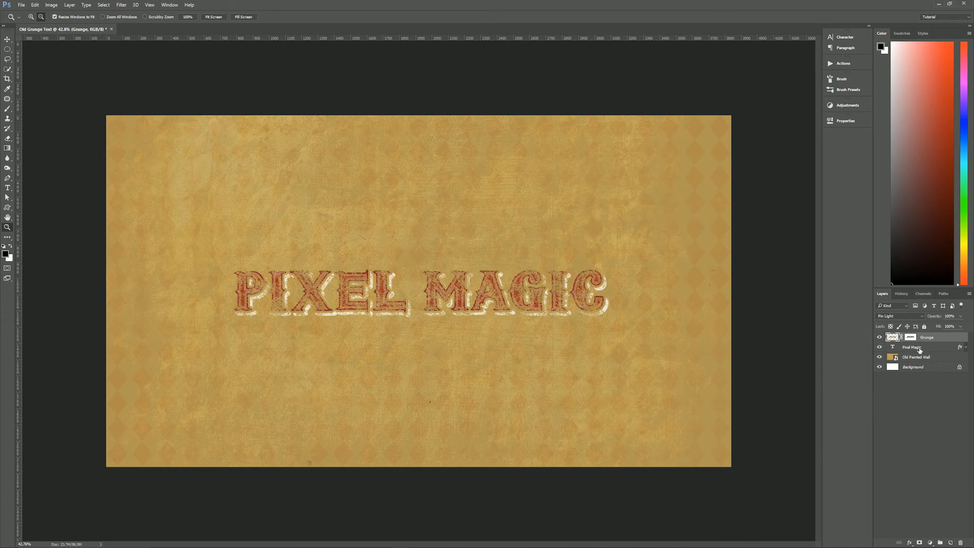